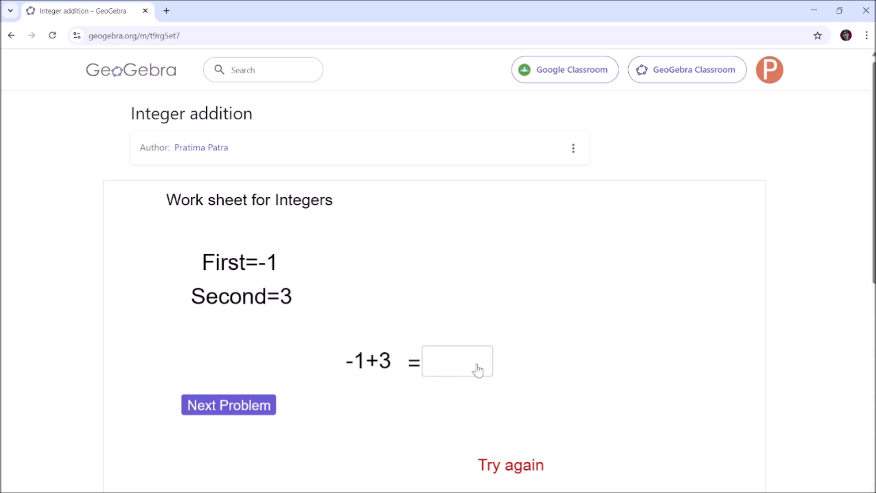
# Generate a new problem on the integer worksheet and submit 4 as the answer to 0+4.
pyautogui.click(224, 411)
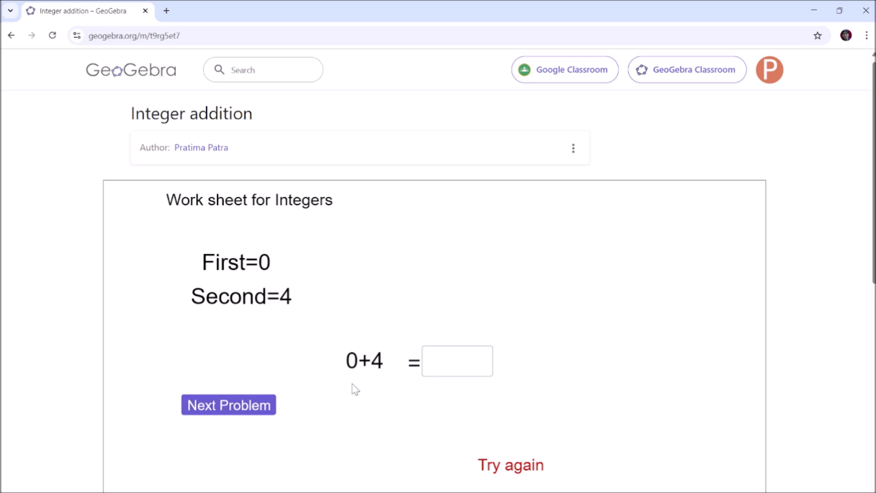
pyautogui.click(437, 366)
pyautogui.write('4')
pyautogui.press('Return')
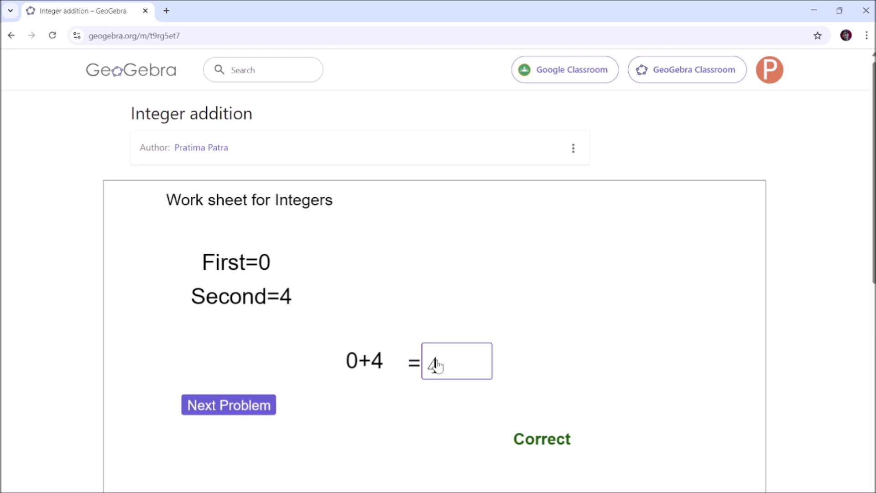
# Test the wrong answer 5 for the problem 0+4.
pyautogui.press('BackSpace')
pyautogui.write('5')
pyautogui.press('Return')
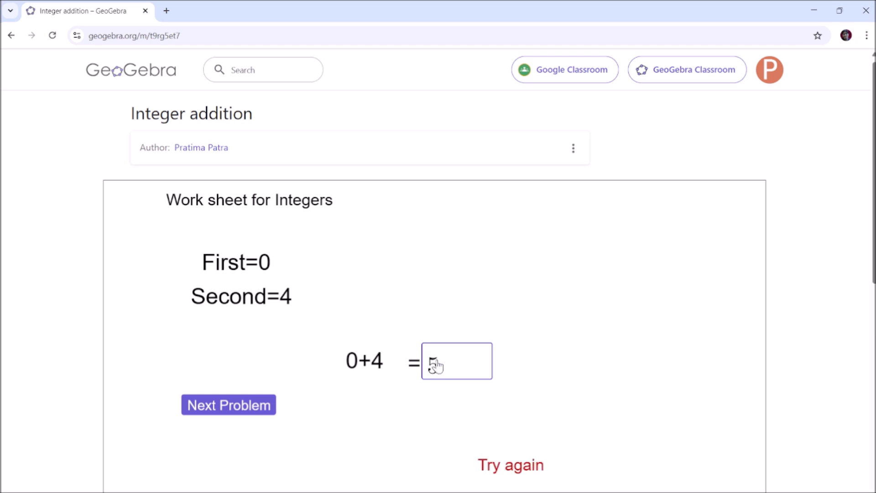
# Generate another worksheet problem and submit -1 as the answer to 1+-2.
pyautogui.click(224, 409)
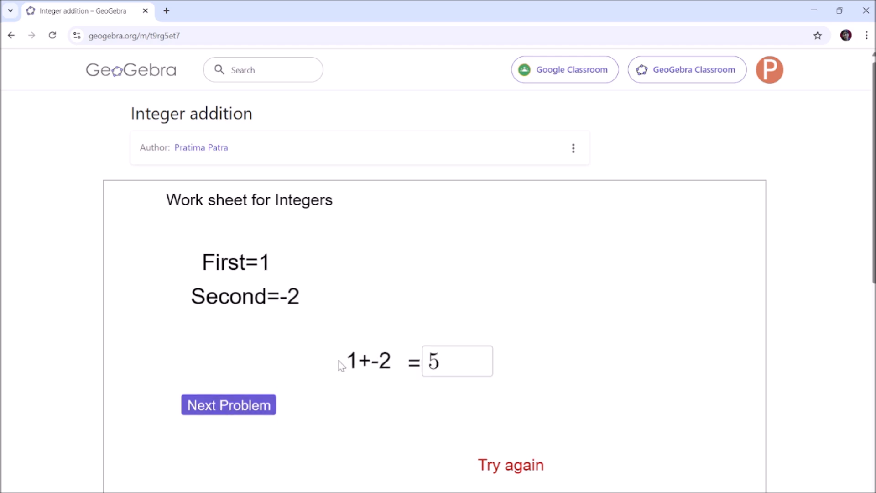
pyautogui.click(441, 368)
pyautogui.write('8')
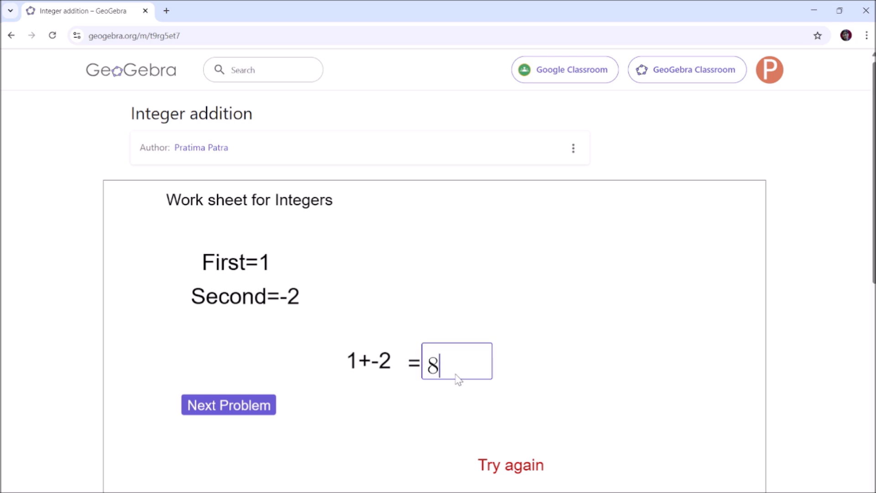
pyautogui.press('BackSpace')
pyautogui.write('-1')
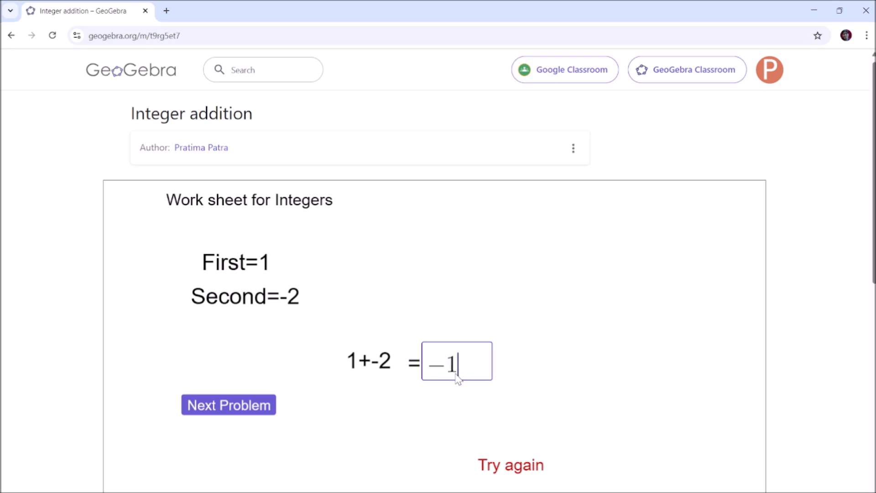
pyautogui.press('Return')
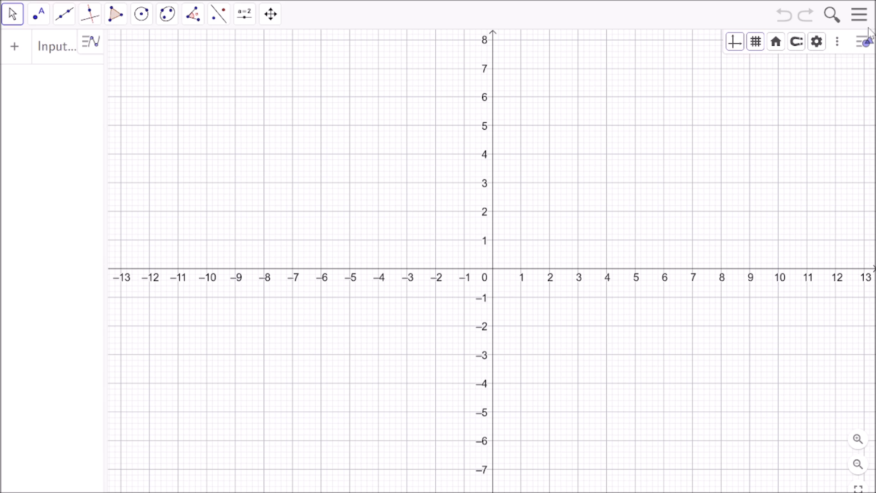
# Check the rounding options in the global settings, keep 0 Decimal Place, and close the settings.
pyautogui.click(860, 16)
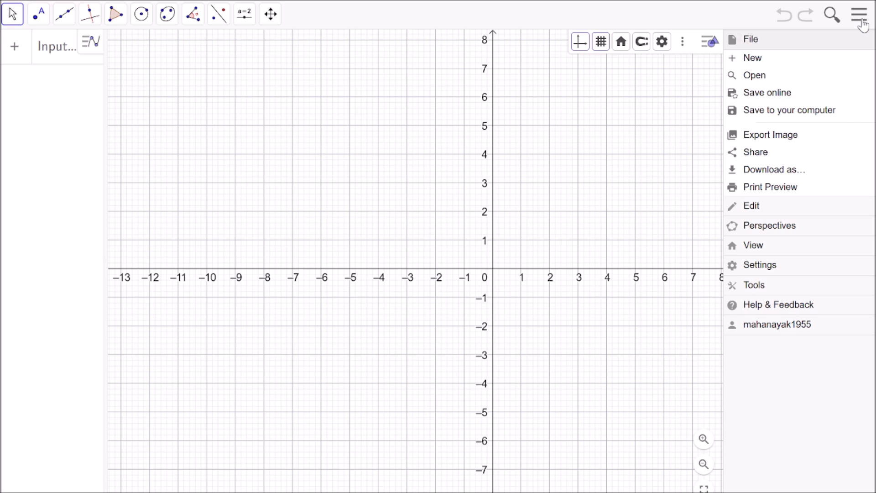
pyautogui.click(757, 268)
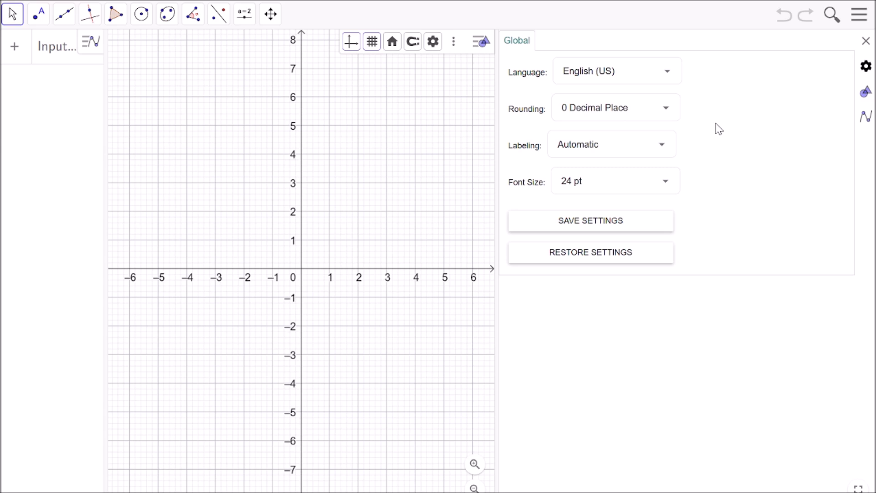
pyautogui.click(670, 113)
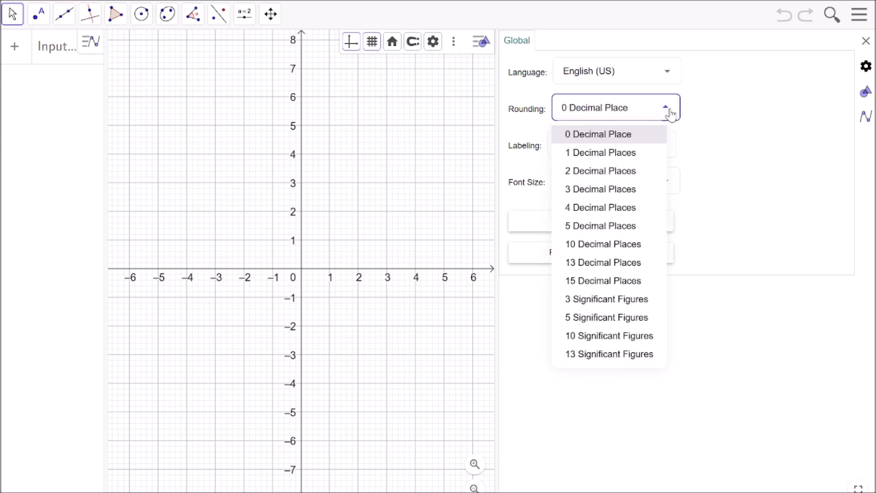
pyautogui.click(701, 138)
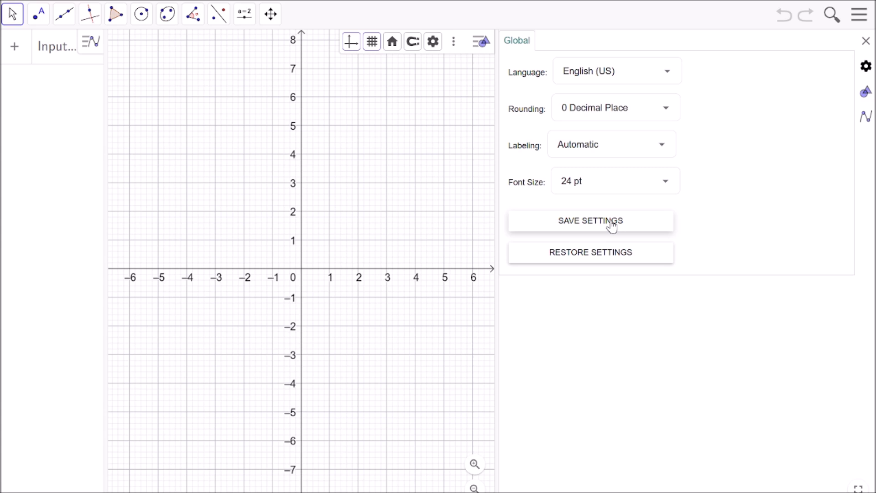
pyautogui.click(866, 41)
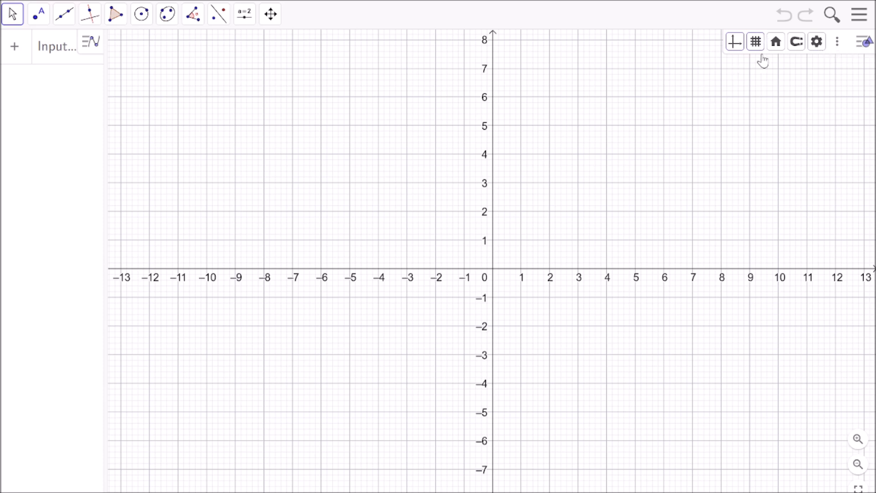
# Set the graphics view's y Min to -6.36 and y Max to 6.36, and close the settings.
pyautogui.click(817, 43)
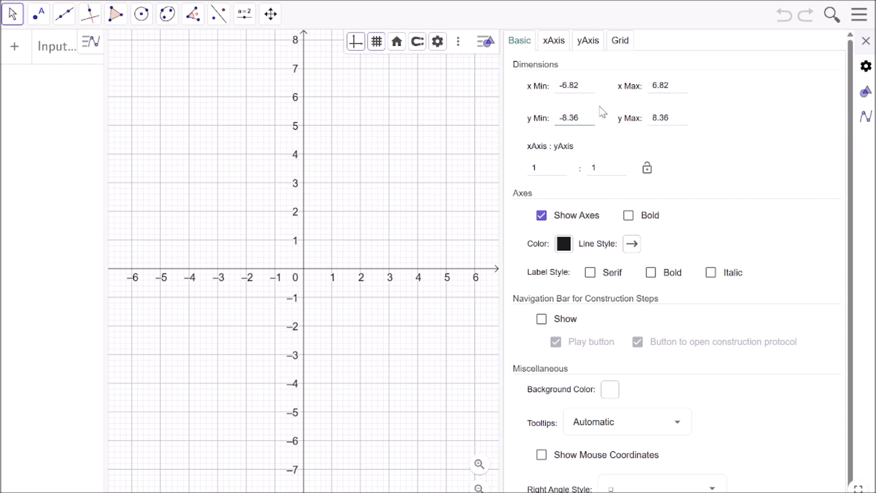
pyautogui.press('Delete')
pyautogui.write('6')
pyautogui.click(654, 120)
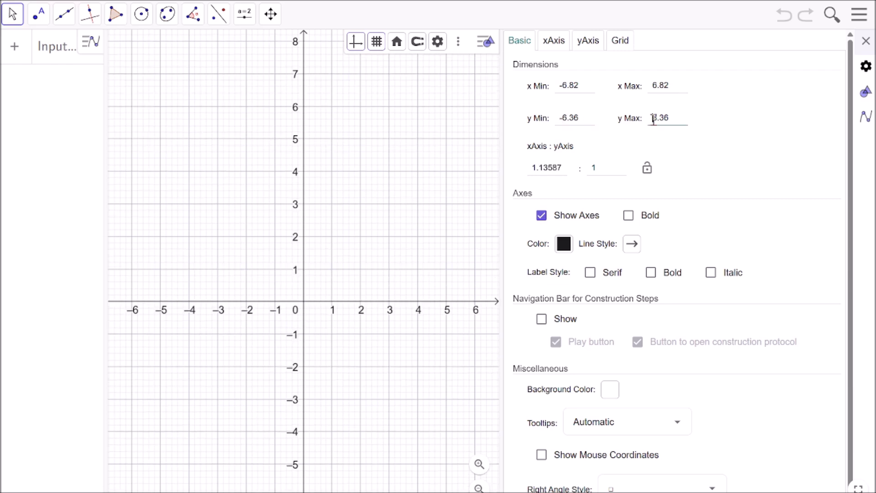
pyautogui.press('Delete')
pyautogui.write('6')
pyautogui.click(674, 116)
pyautogui.press('Return')
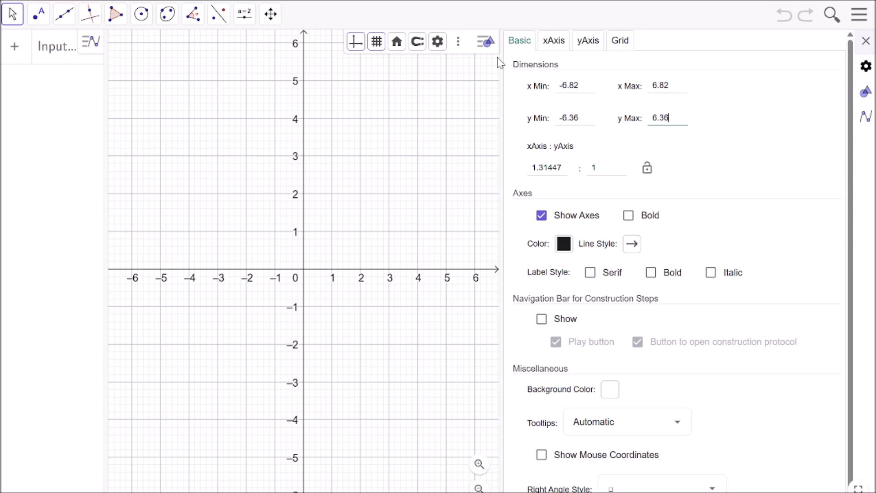
pyautogui.click(514, 49)
pyautogui.click(865, 44)
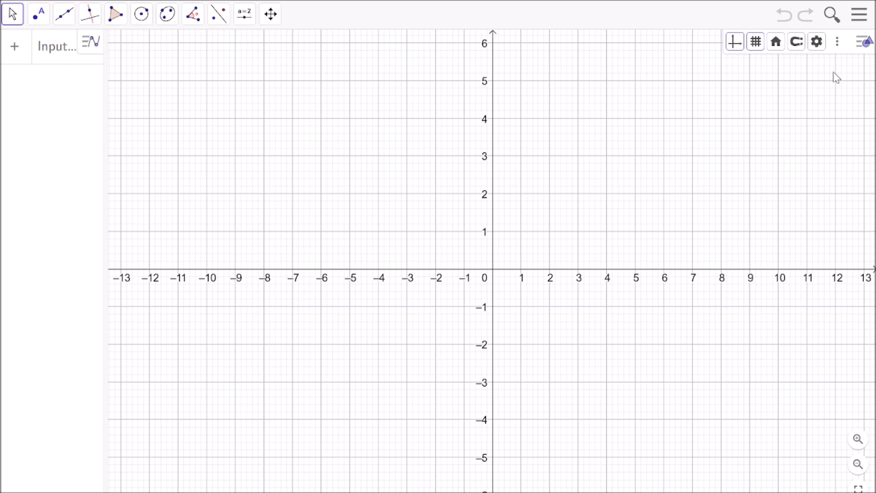
# Hide the grid and the axes in the graphics view.
pyautogui.click(757, 48)
pyautogui.click(758, 73)
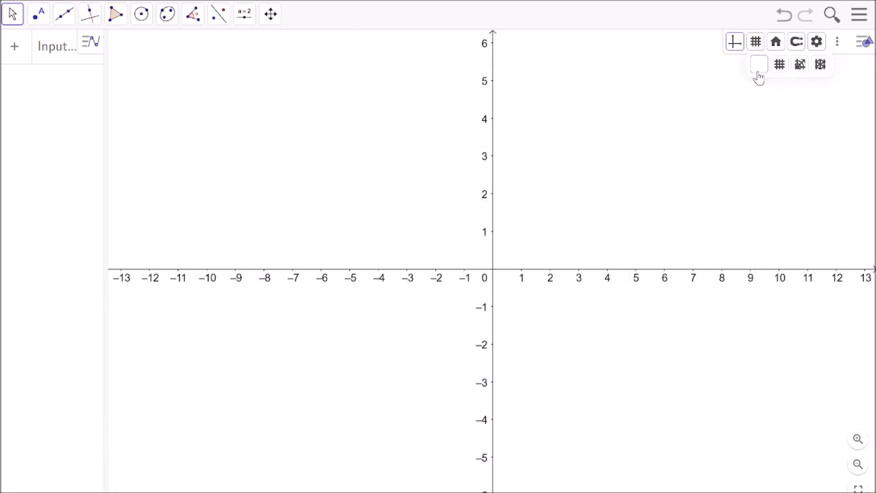
pyautogui.click(734, 45)
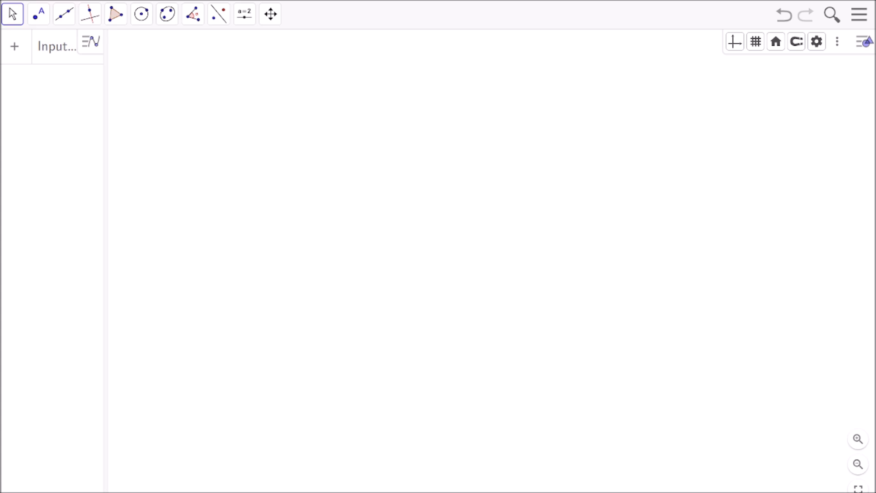
# Enable the Input Bar in the workspace view.
pyautogui.click(859, 15)
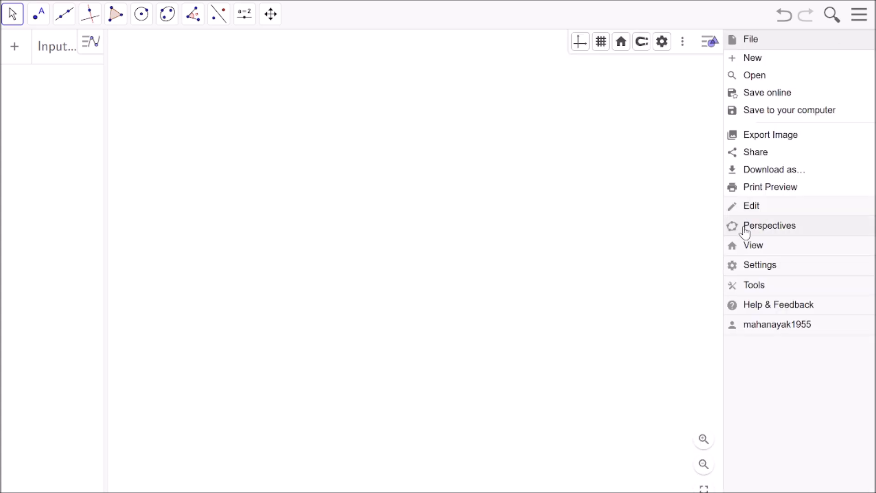
pyautogui.click(755, 249)
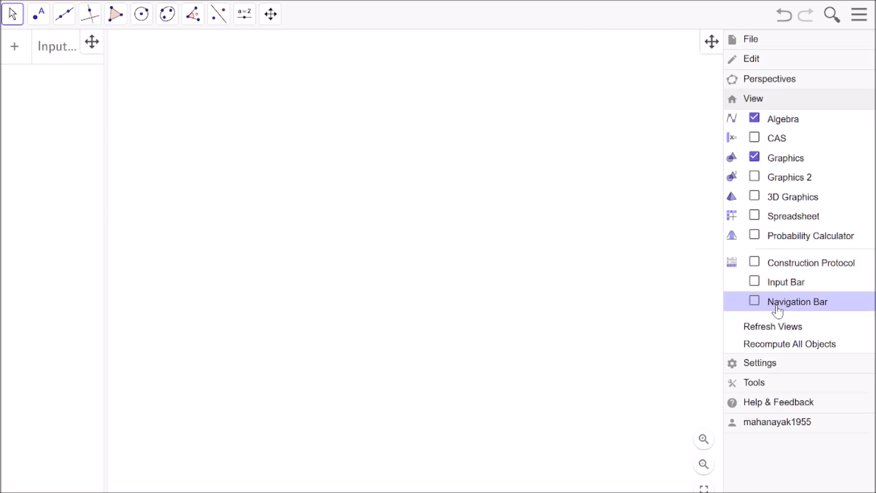
pyautogui.click(781, 286)
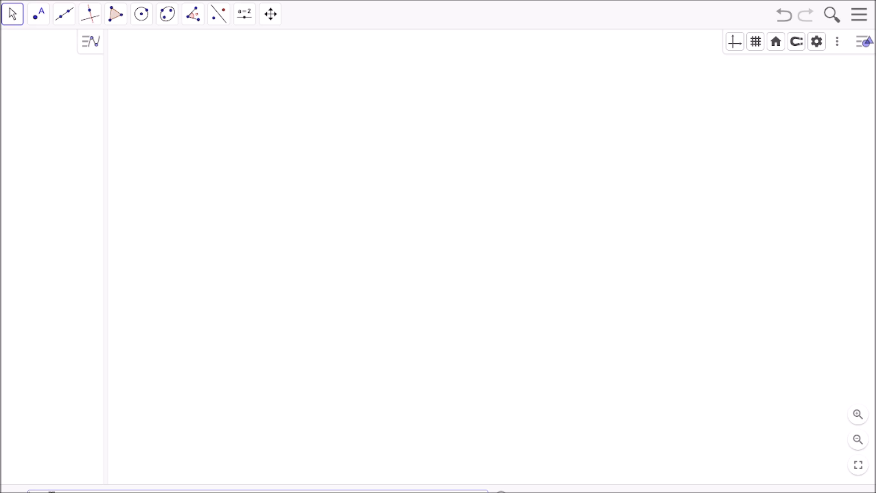
# Add the text "Add two numbers and check answer" at the upper left of the graphics view and lock it.
pyautogui.click(252, 13)
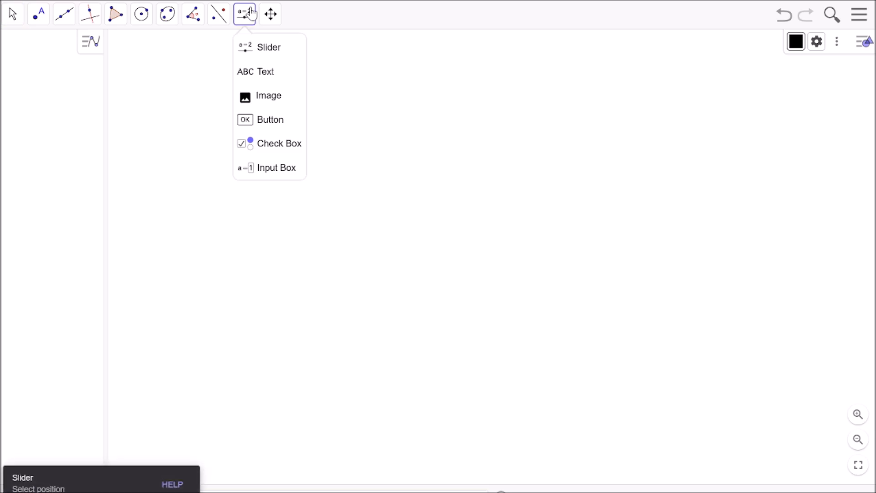
pyautogui.click(270, 71)
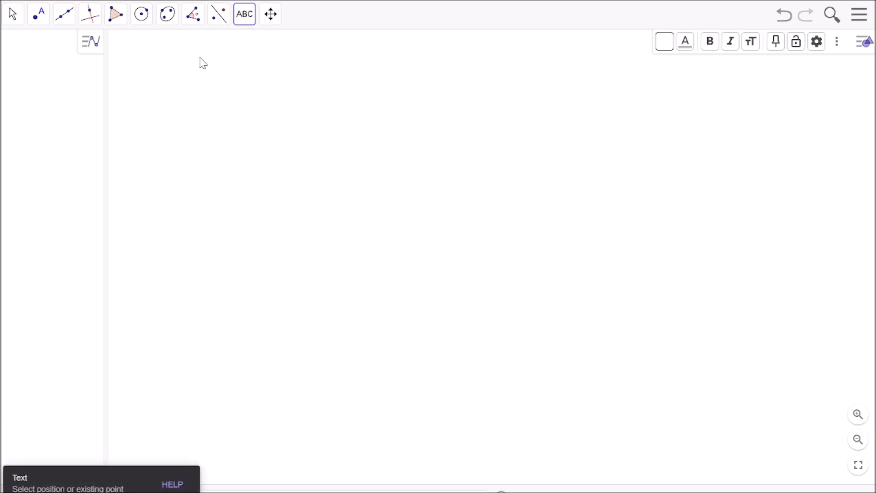
pyautogui.click(144, 48)
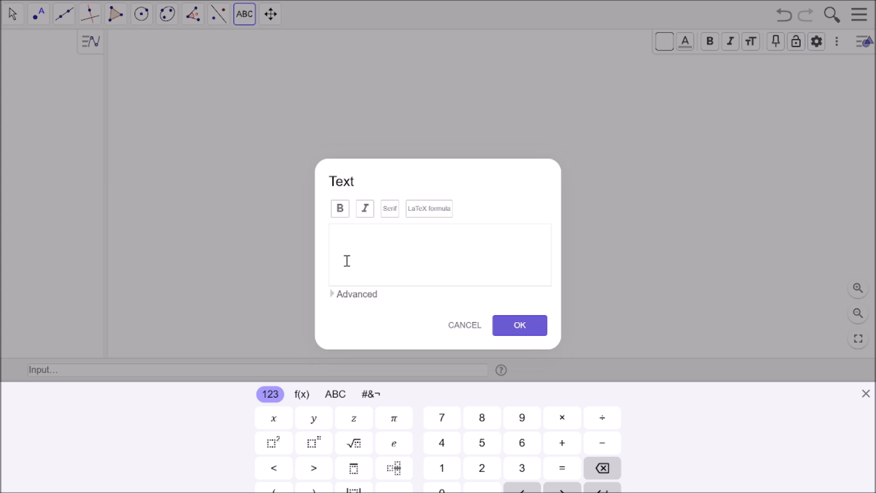
pyautogui.click(344, 241)
pyautogui.write('A')
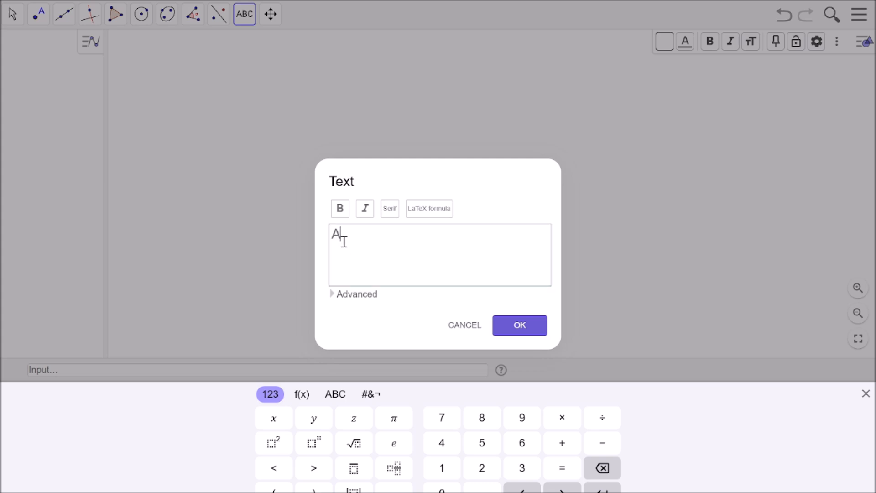
pyautogui.write('dd two numb')
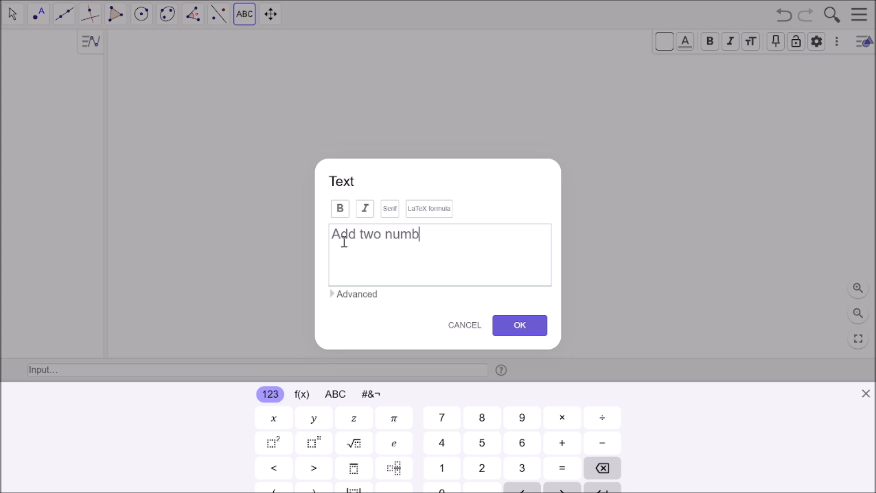
pyautogui.write('ers and che')
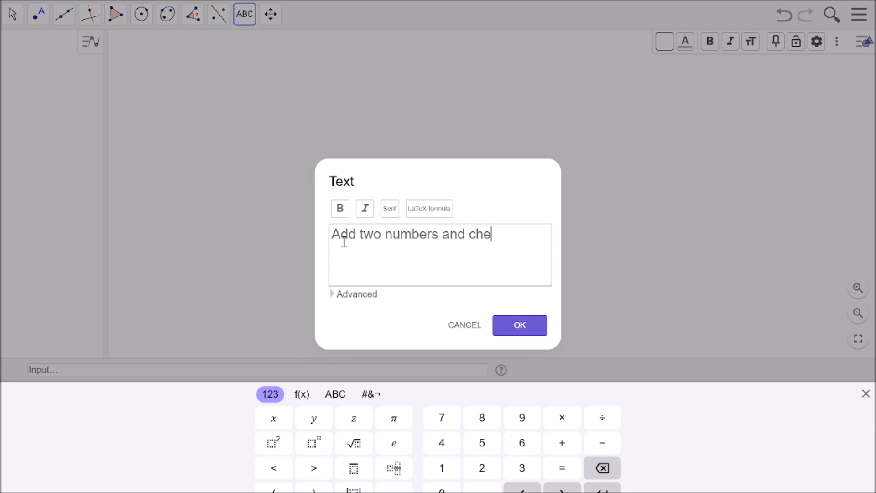
pyautogui.write('ck answer')
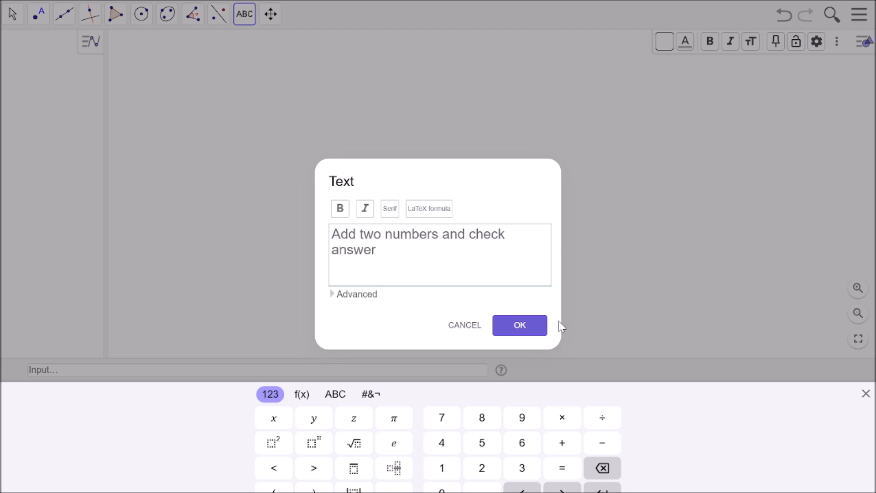
pyautogui.click(520, 333)
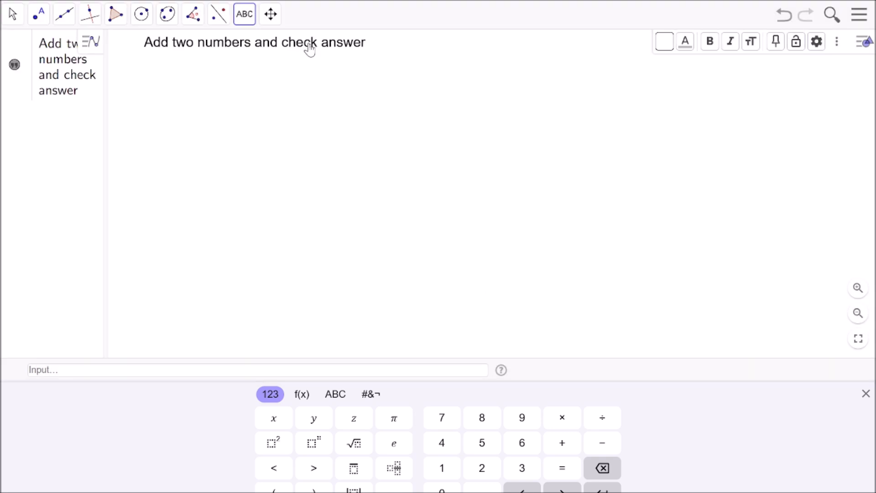
pyautogui.press('Escape')
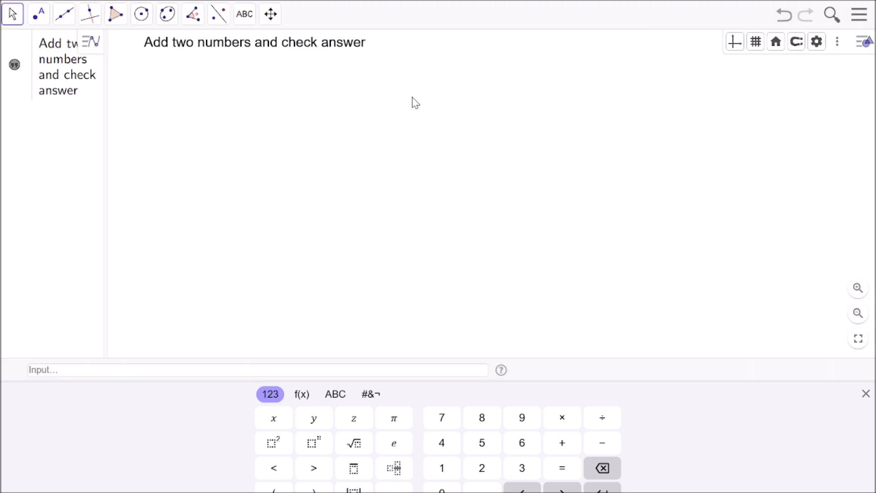
pyautogui.rightClick(346, 48)
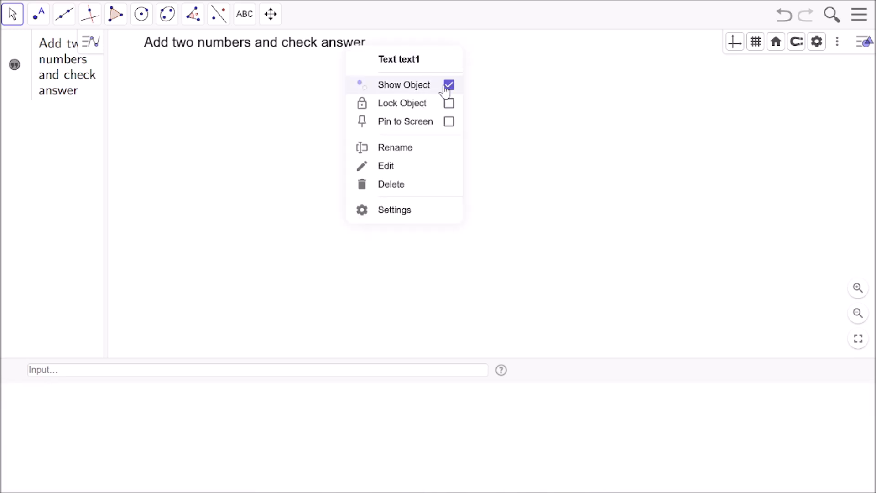
pyautogui.click(449, 109)
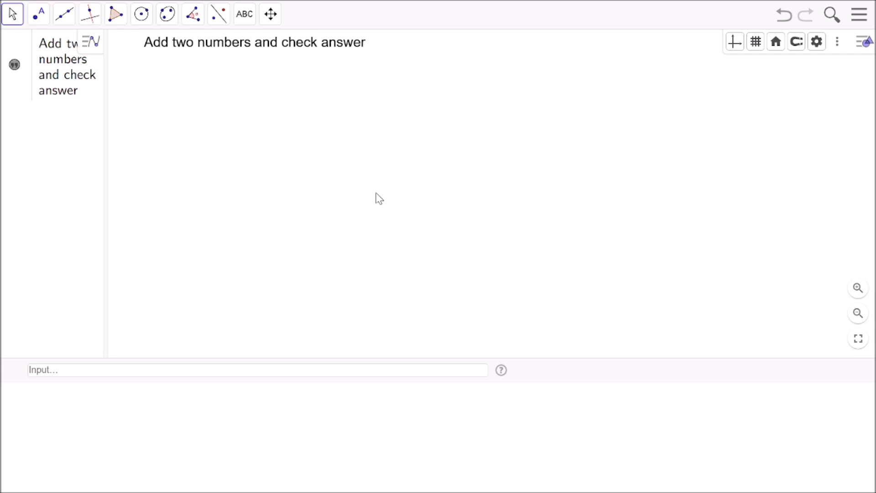
# Define the random integer a as RandomBetween(-5, 5).
pyautogui.click(42, 373)
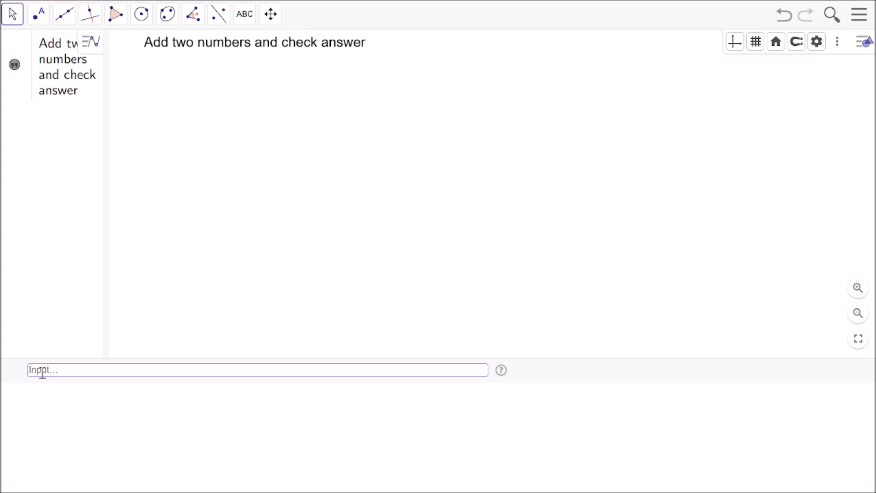
pyautogui.write('a=')
pyautogui.write('Ran')
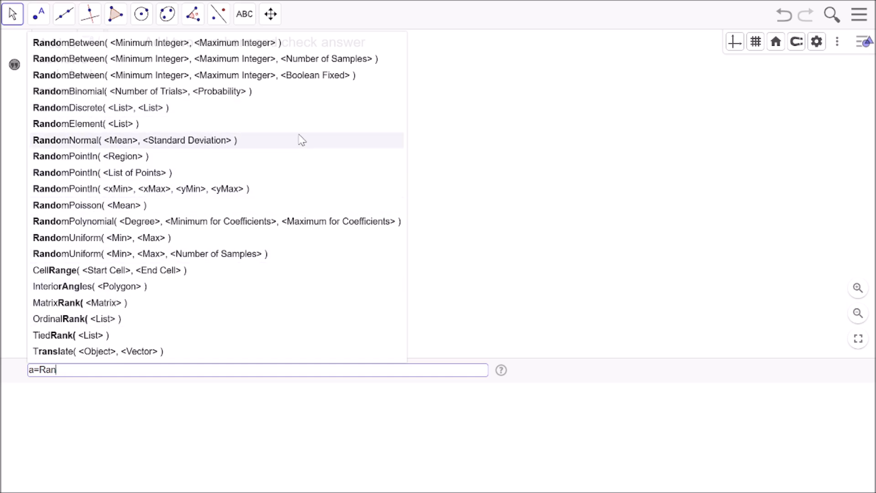
pyautogui.click(72, 46)
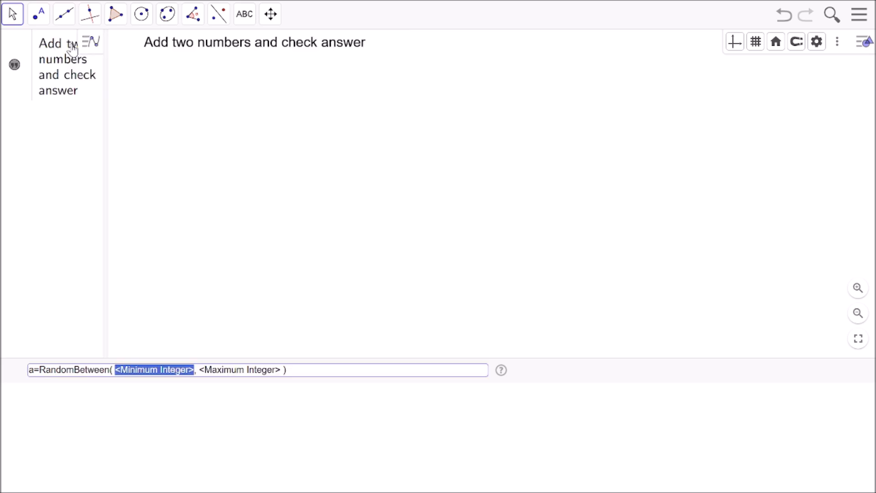
pyautogui.click(116, 368)
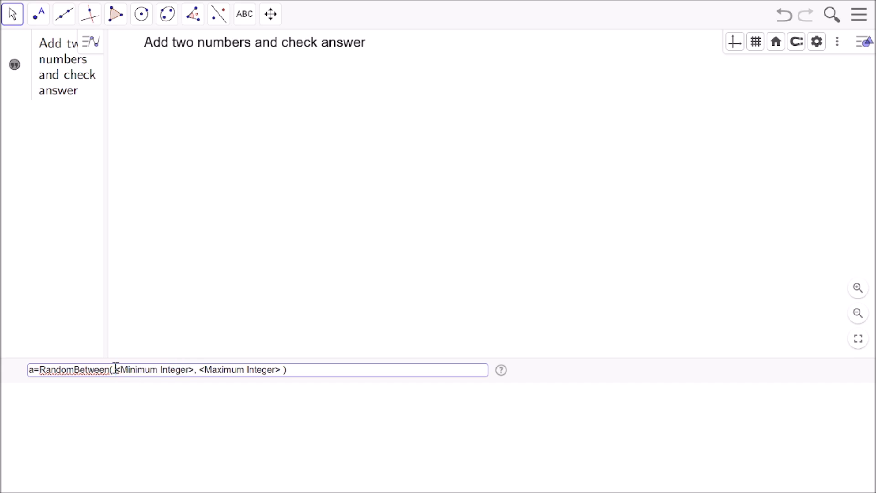
pyautogui.write('15,')
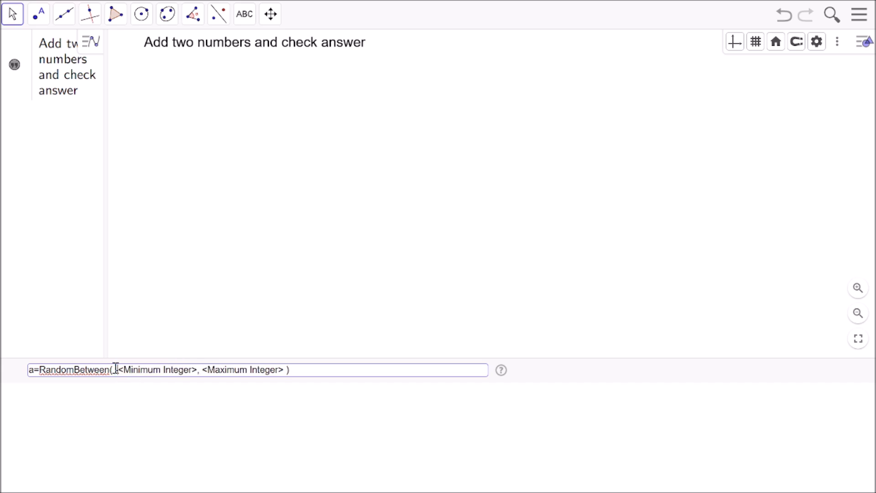
pyautogui.write('5')
pyautogui.press('Delete')
pyautogui.press('Delete')
pyautogui.press('Delete')
pyautogui.press('Delete')
pyautogui.press('Delete')
pyautogui.press('Delete')
pyautogui.press('Delete')
pyautogui.press('Delete')
pyautogui.press('Delete')
pyautogui.press('Delete')
pyautogui.press('Delete')
pyautogui.press('Delete')
pyautogui.press('Delete')
pyautogui.press('Delete')
pyautogui.press('Delete')
pyautogui.press('Delete')
pyautogui.press('Delete')
pyautogui.press('Delete')
pyautogui.press('Delete')
pyautogui.press('Delete')
pyautogui.press('Delete')
pyautogui.press('Delete')
pyautogui.press('Delete')
pyautogui.press('Delete')
pyautogui.press('Delete')
pyautogui.press('Delete')
pyautogui.press('Delete')
pyautogui.press('Delete')
pyautogui.press('Delete')
pyautogui.press('Delete')
pyautogui.press('Delete')
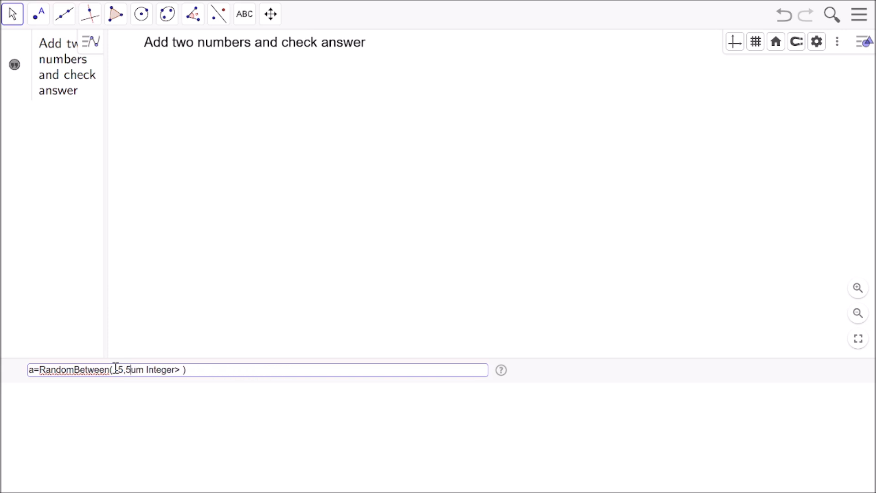
pyautogui.press('Delete')
pyautogui.press('Return')
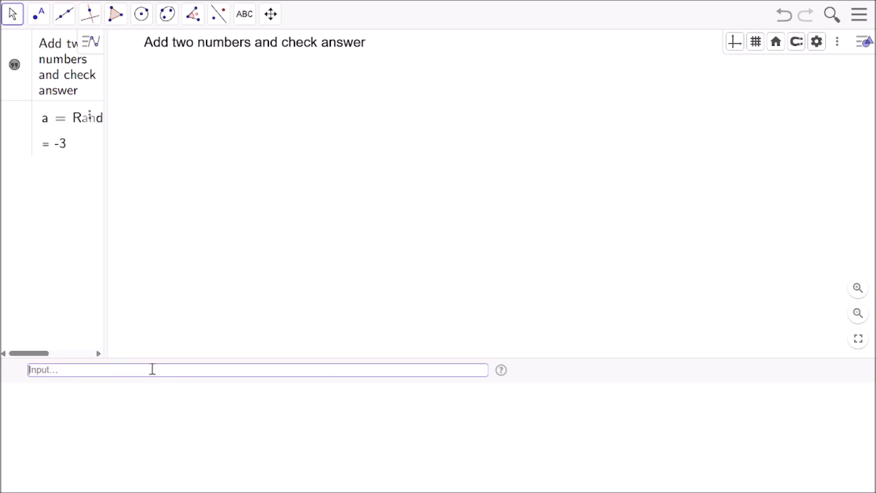
# Define a second random integer b as RandomBetween(-6, 4).
pyautogui.moveTo(106, 162); pyautogui.dragTo(233, 173)
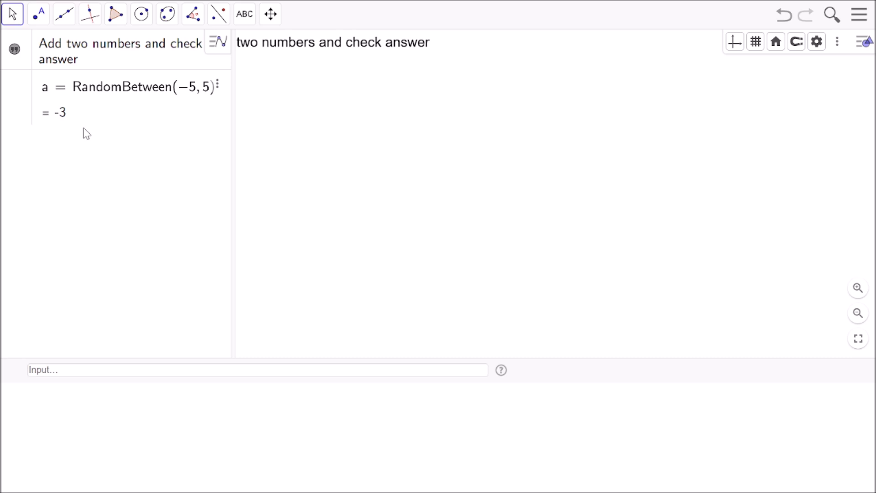
pyautogui.click(46, 369)
pyautogui.write('b=R')
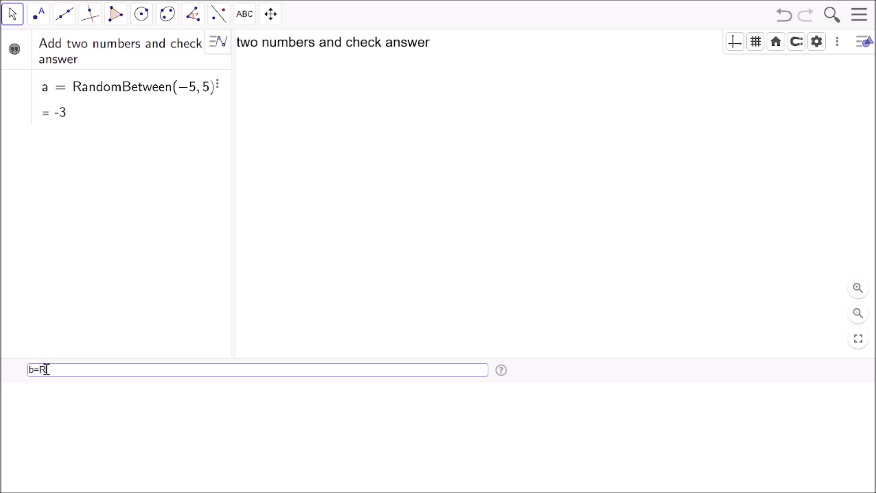
pyautogui.write('an')
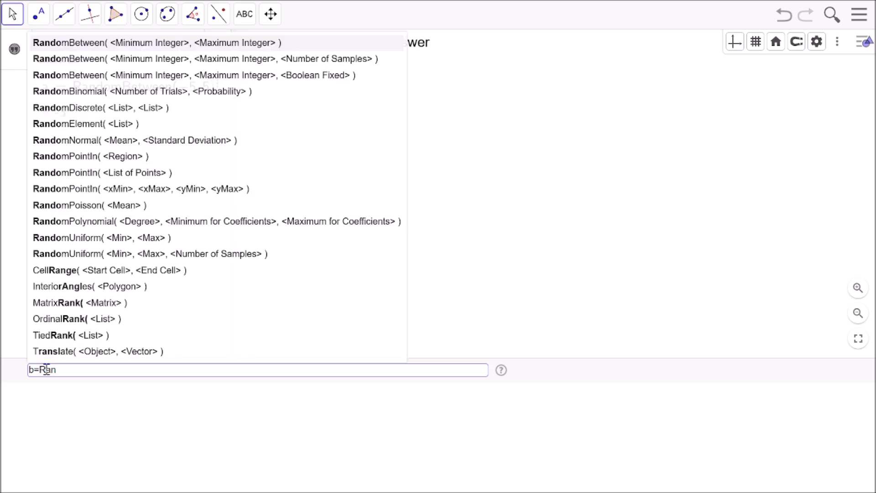
pyautogui.write('d')
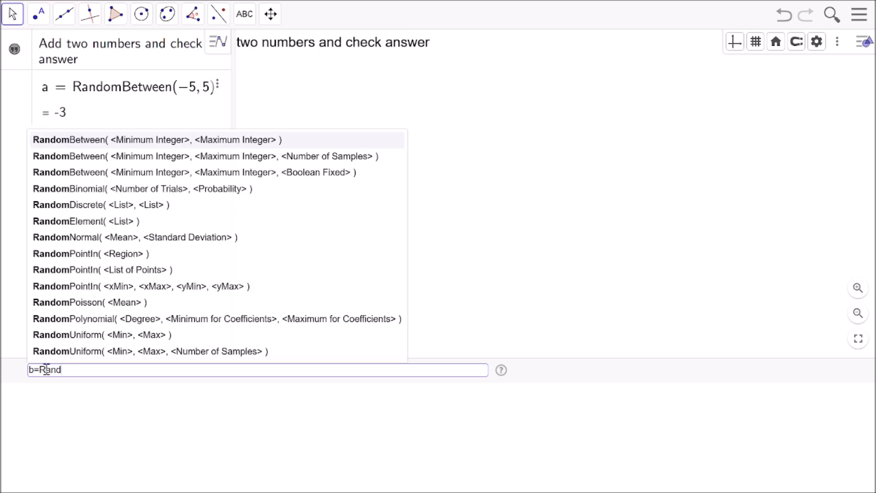
pyautogui.click(152, 144)
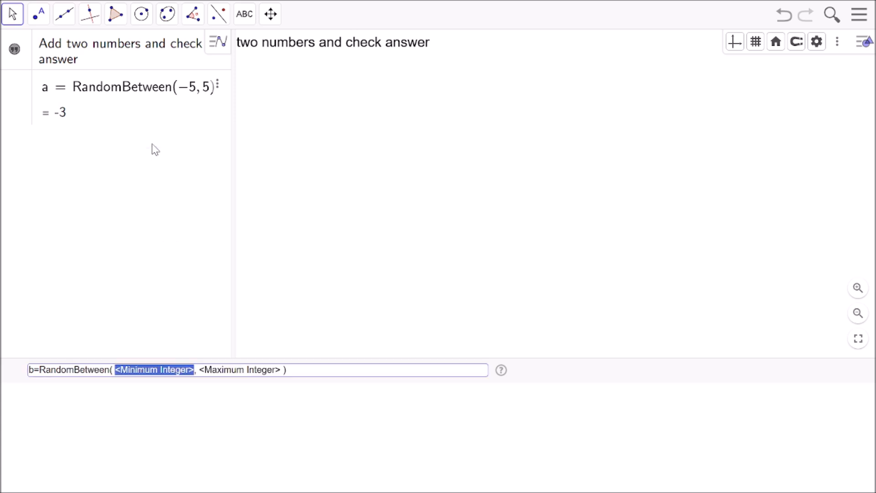
pyautogui.click(117, 369)
pyautogui.write('-6,')
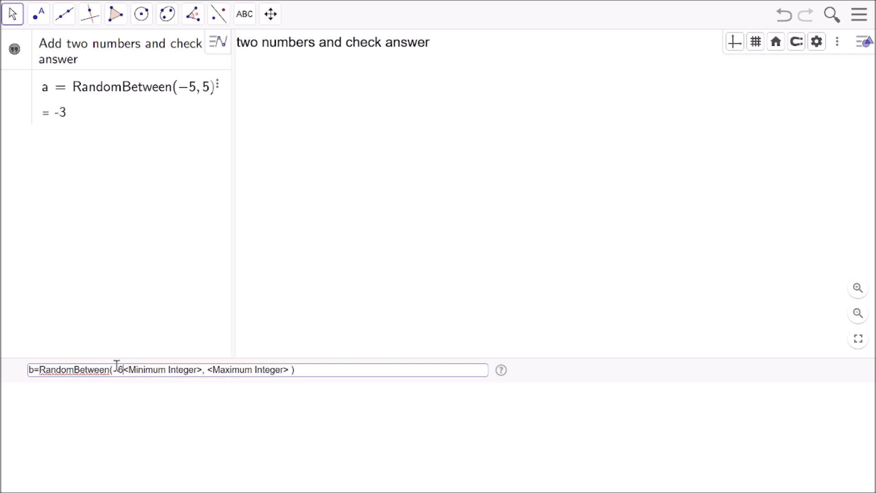
pyautogui.write('4')
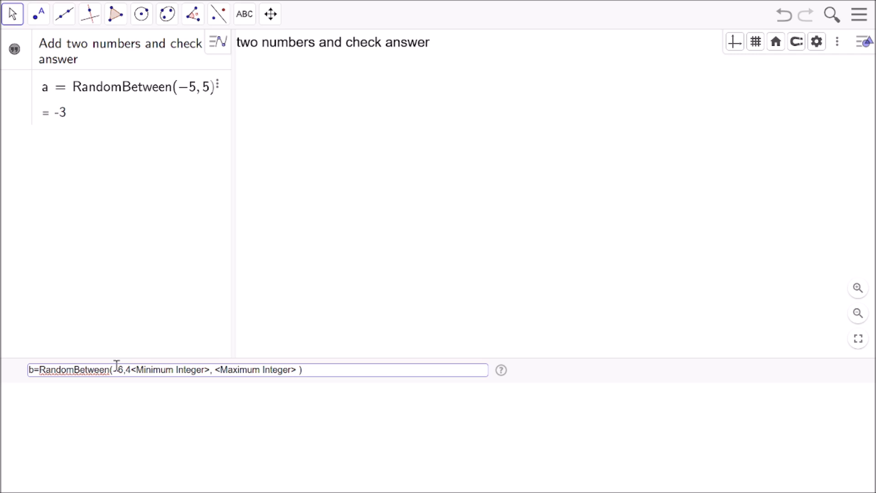
pyautogui.press('Delete')
pyautogui.press('Delete')
pyautogui.press('Delete')
pyautogui.press('Delete')
pyautogui.press('Delete')
pyautogui.press('Delete')
pyautogui.press('Delete')
pyautogui.press('Delete')
pyautogui.press('Delete')
pyautogui.press('Delete')
pyautogui.press('Delete')
pyautogui.press('Delete')
pyautogui.press('Delete')
pyautogui.press('Delete')
pyautogui.press('Delete')
pyautogui.press('Delete')
pyautogui.press('Delete')
pyautogui.press('Delete')
pyautogui.press('Delete')
pyautogui.press('Delete')
pyautogui.press('Delete')
pyautogui.press('Delete')
pyautogui.press('Delete')
pyautogui.press('Delete')
pyautogui.press('Delete')
pyautogui.press('Delete')
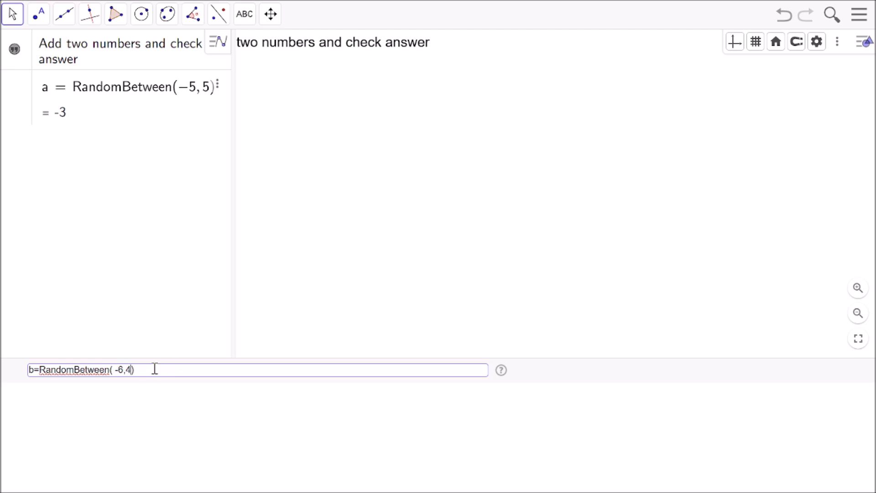
pyautogui.press('Return')
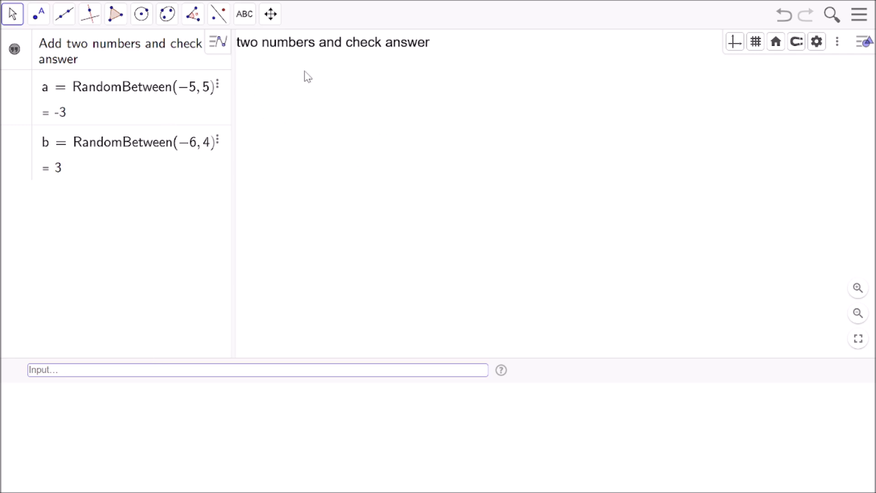
# Add the dynamic text "First number = " followed by the value of object a, placed below the title in the graphics view.
pyautogui.moveTo(232, 205); pyautogui.dragTo(160, 203)
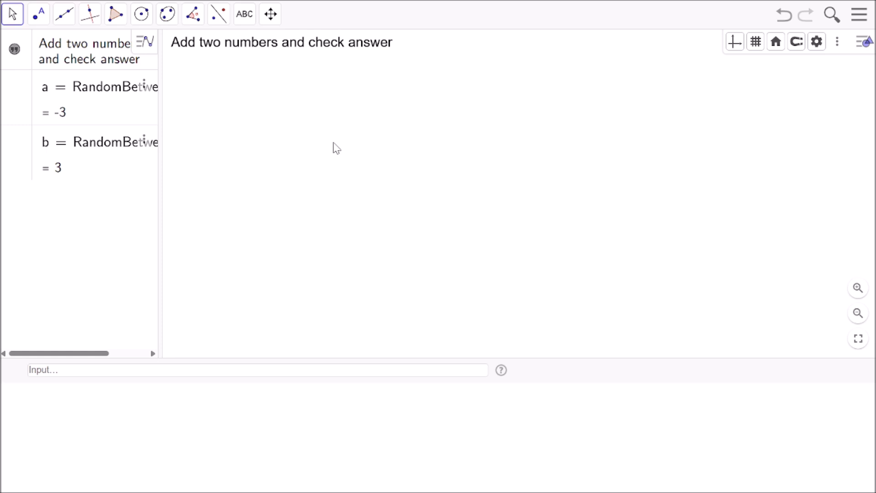
pyautogui.click(244, 14)
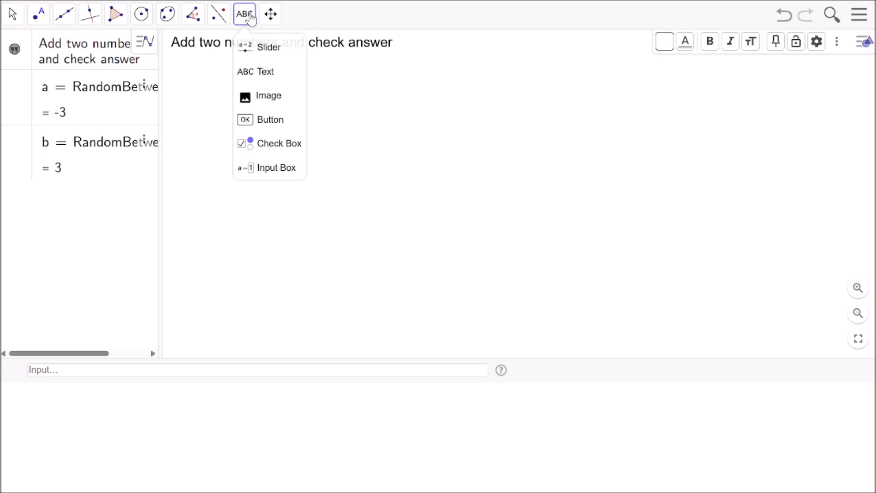
pyautogui.click(268, 75)
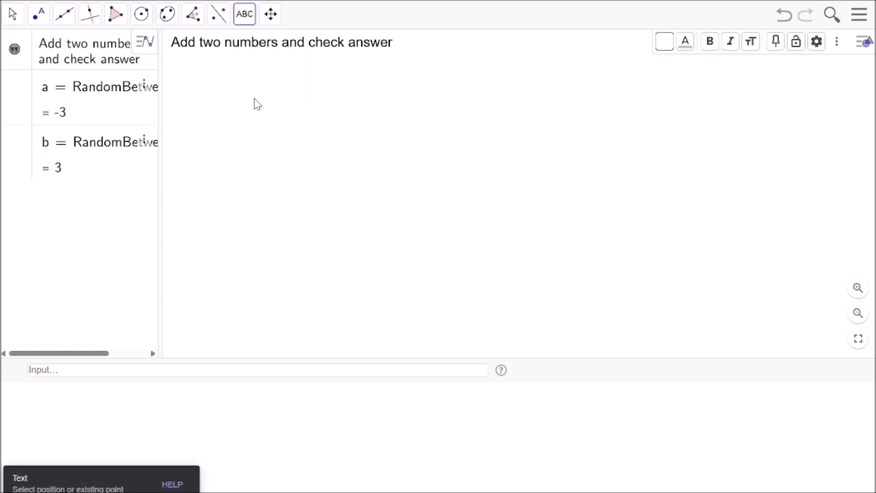
pyautogui.click(290, 106)
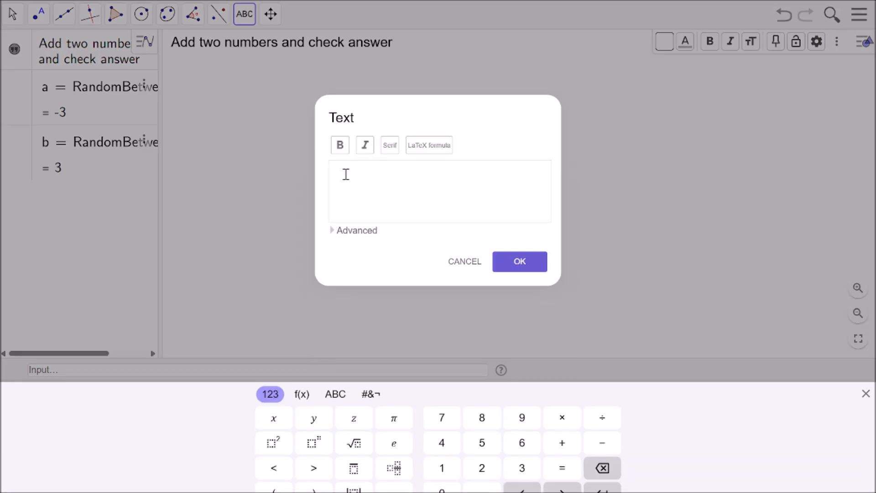
pyautogui.write('First number')
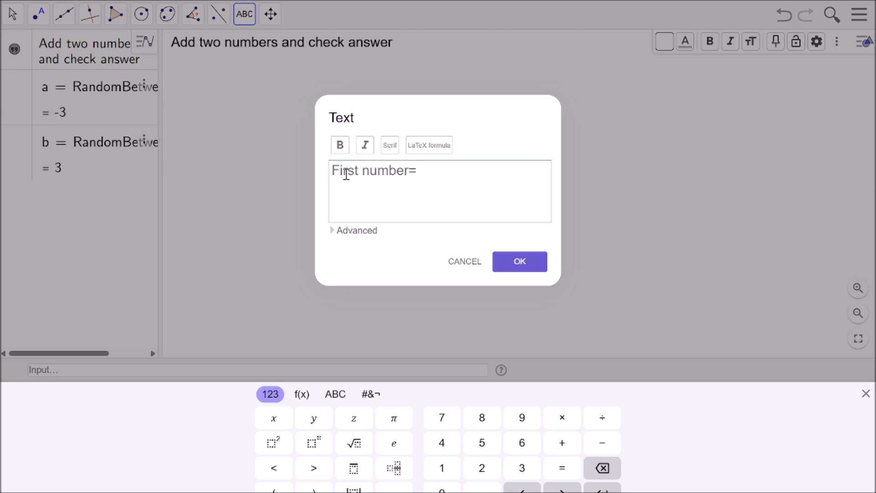
pyautogui.write(' =')
pyautogui.click(357, 231)
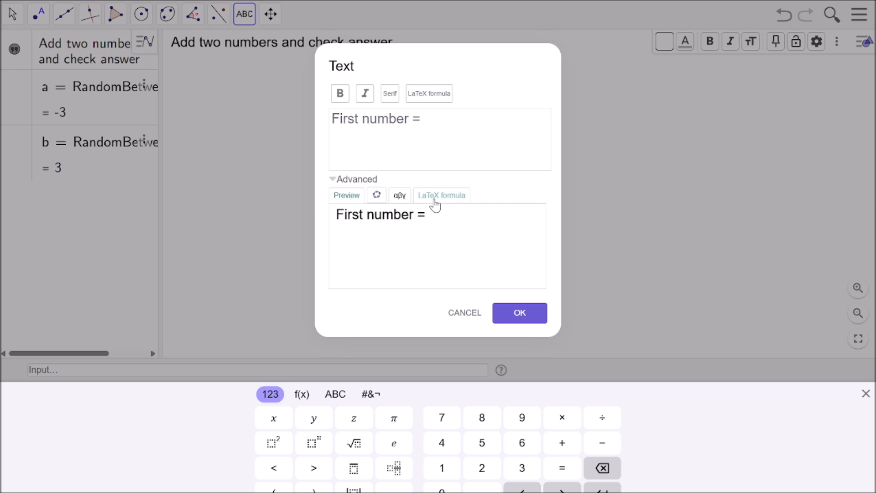
pyautogui.click(377, 196)
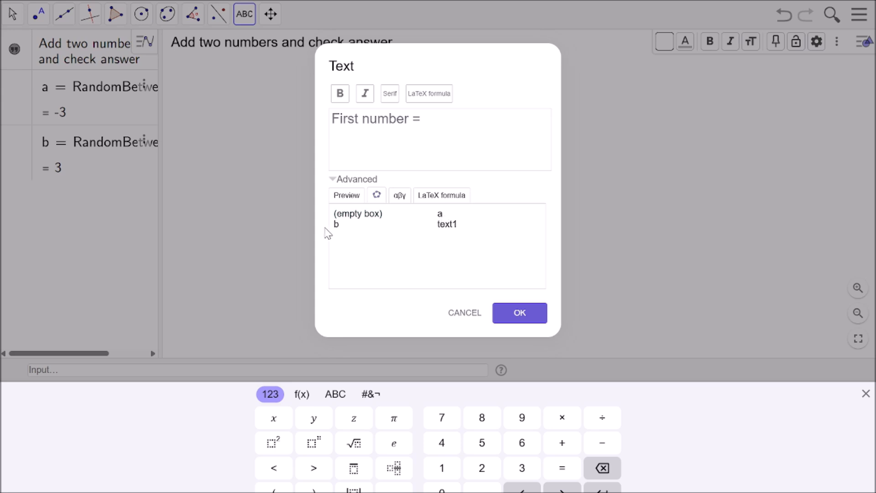
pyautogui.click(440, 213)
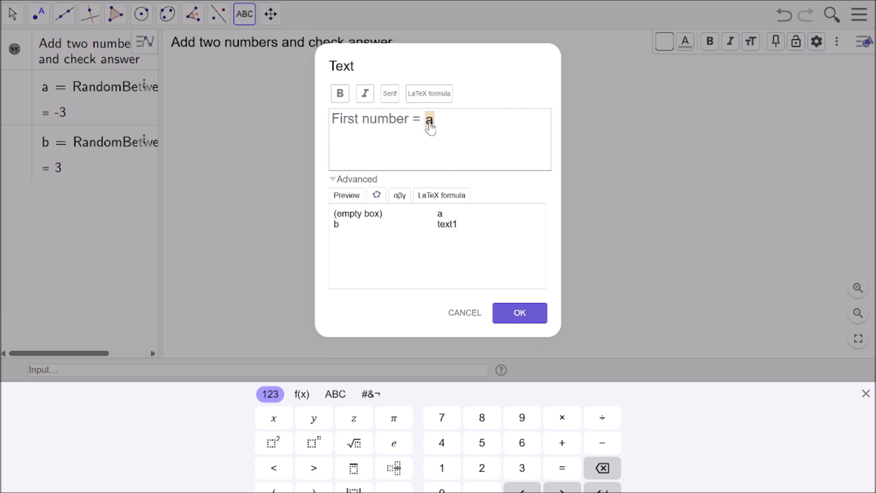
pyautogui.click(518, 315)
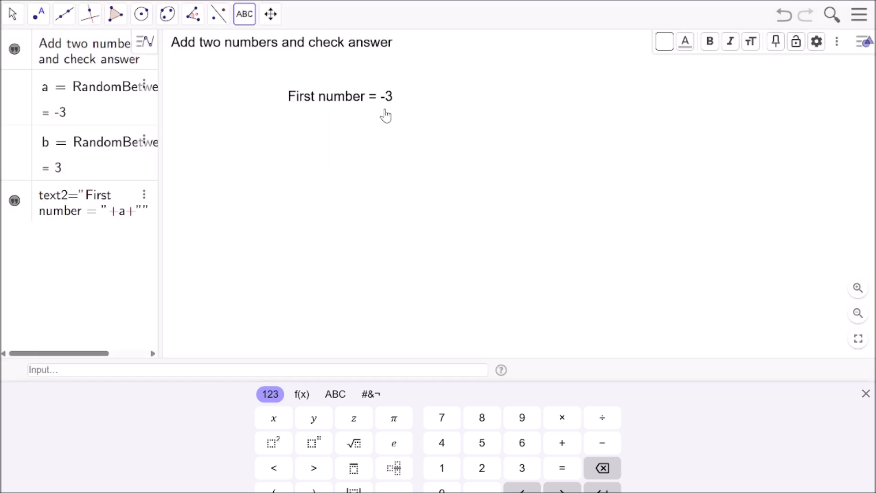
pyautogui.click(346, 106)
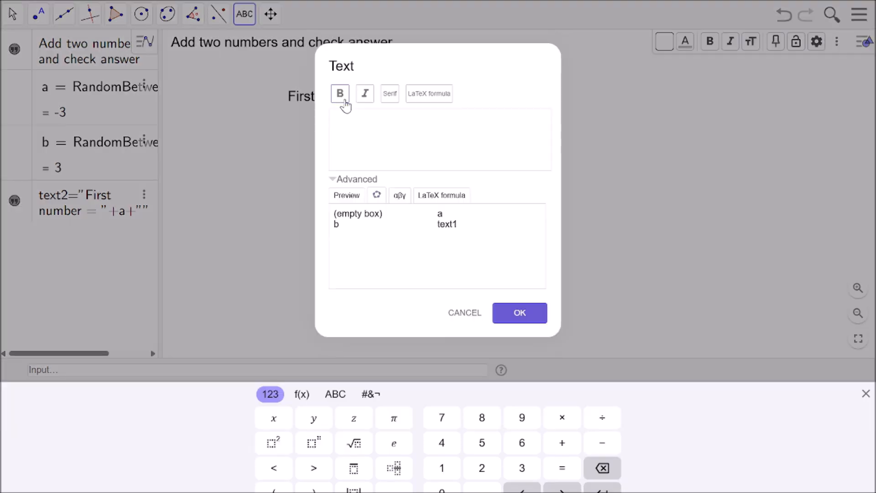
pyautogui.click(458, 315)
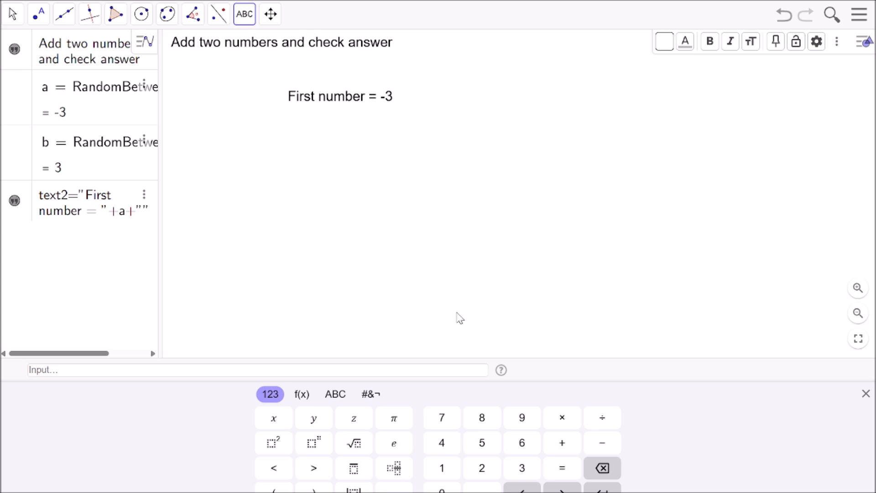
pyautogui.press('Escape')
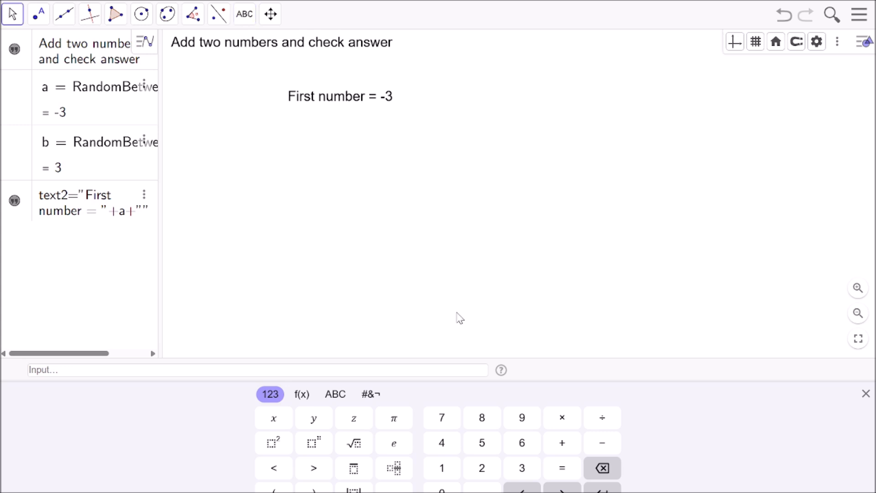
# Set the "First number" text to Medium size and colour it blue.
pyautogui.click(372, 99)
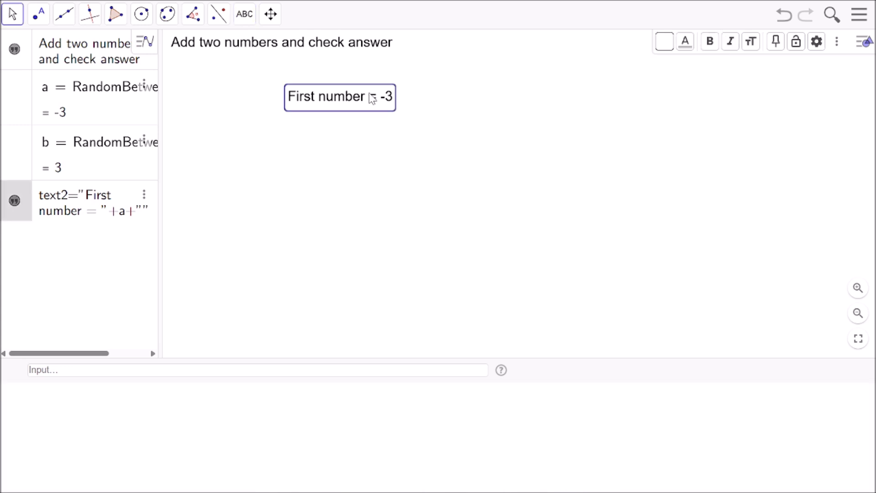
pyautogui.click(750, 45)
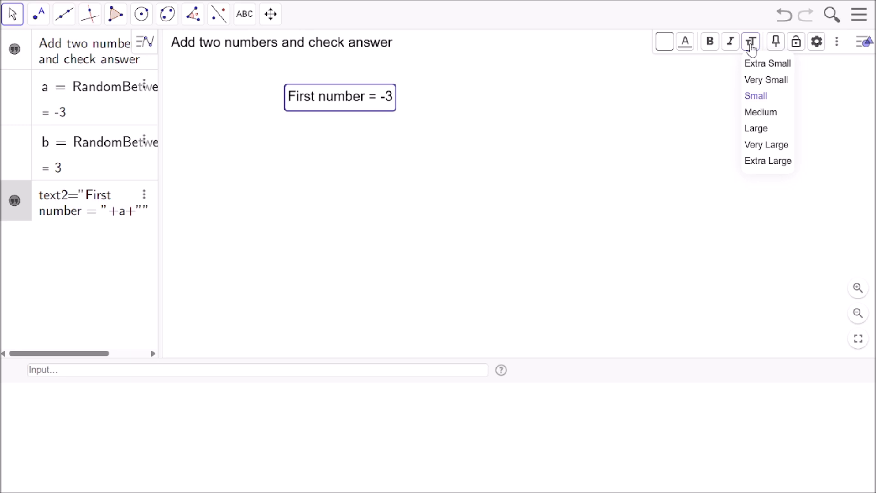
pyautogui.click(761, 113)
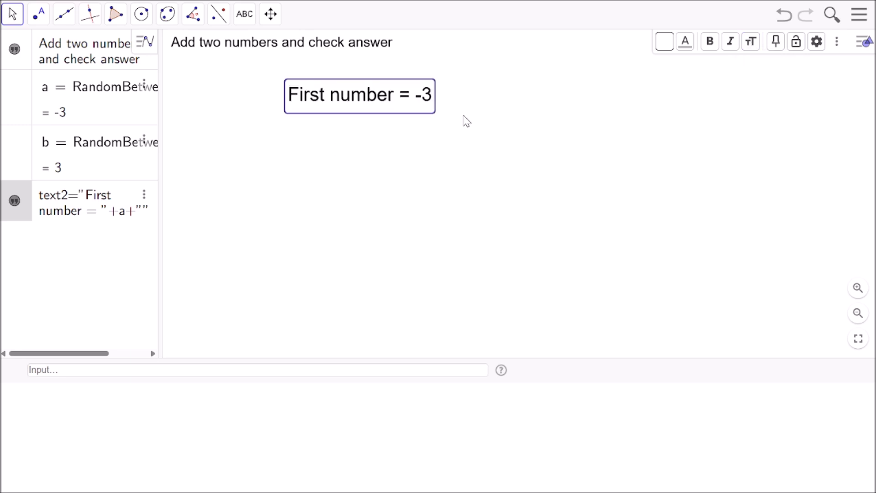
pyautogui.click(686, 44)
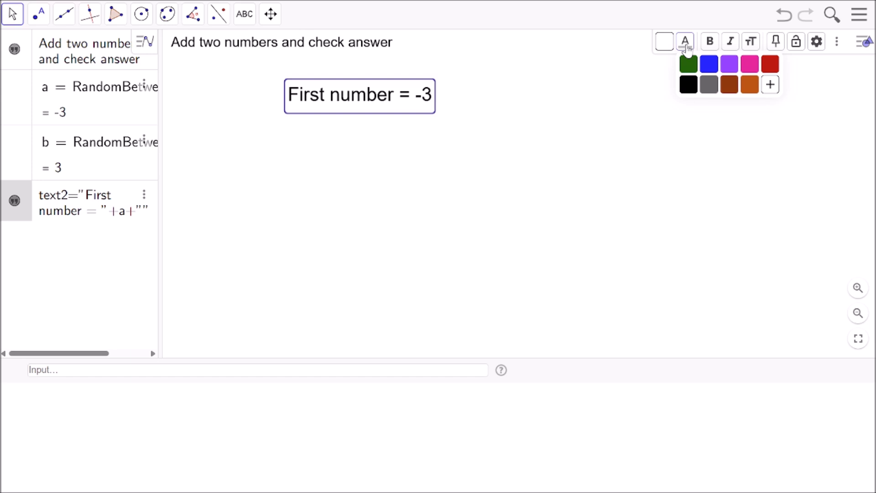
pyautogui.click(709, 64)
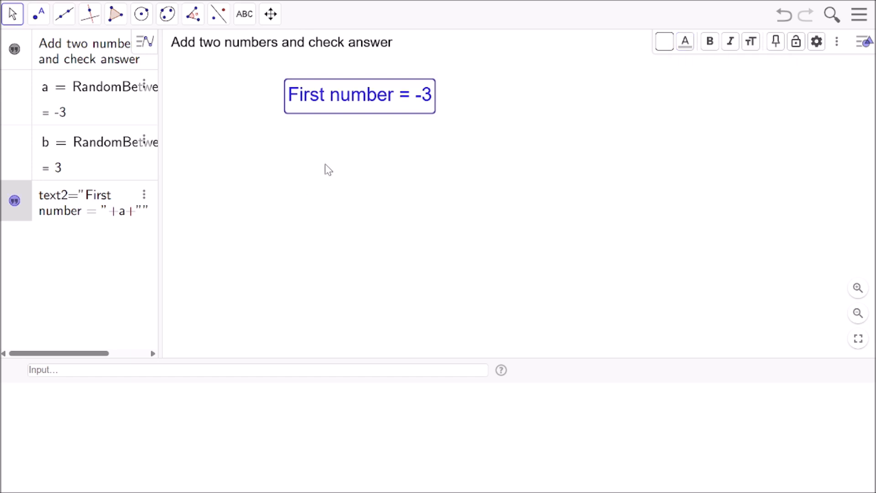
pyautogui.click(250, 112)
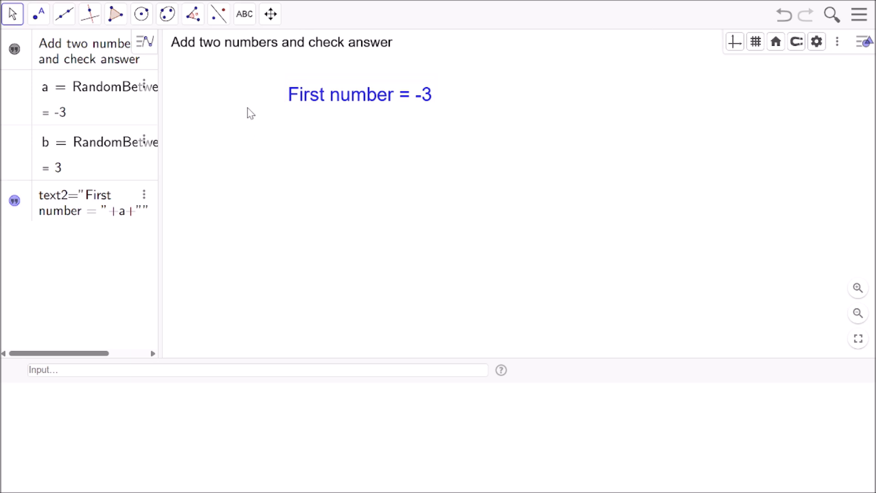
# Lock the "First number" text in the graphics view.
pyautogui.click(370, 109)
pyautogui.rightClick(370, 109)
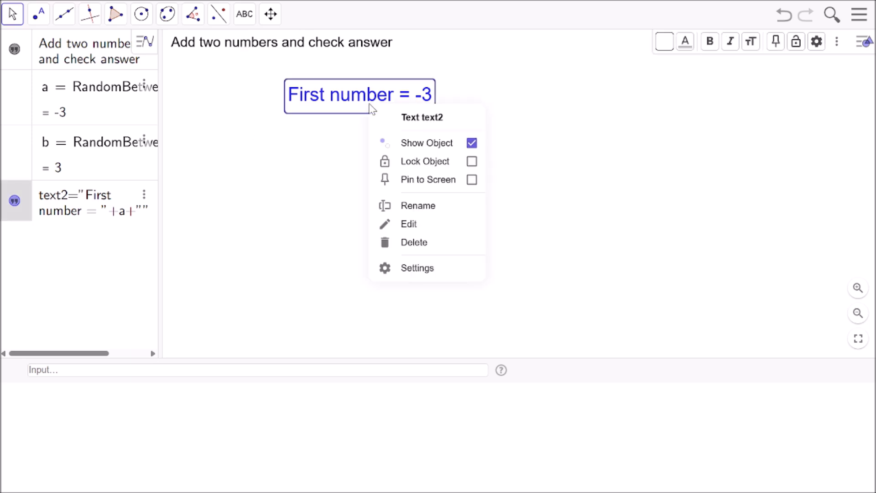
pyautogui.click(472, 162)
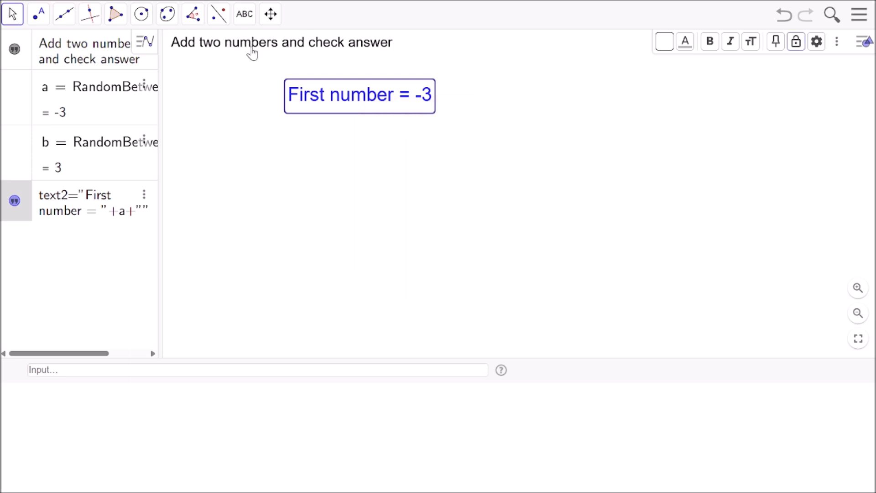
# Add the dynamic text "Second Number = " followed by the value of object b, placed below the "First number" text.
pyautogui.click(243, 19)
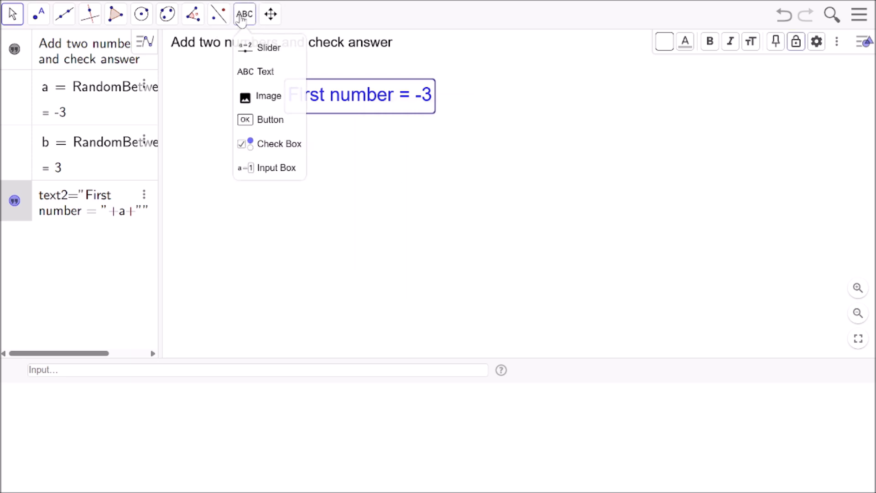
pyautogui.click(267, 73)
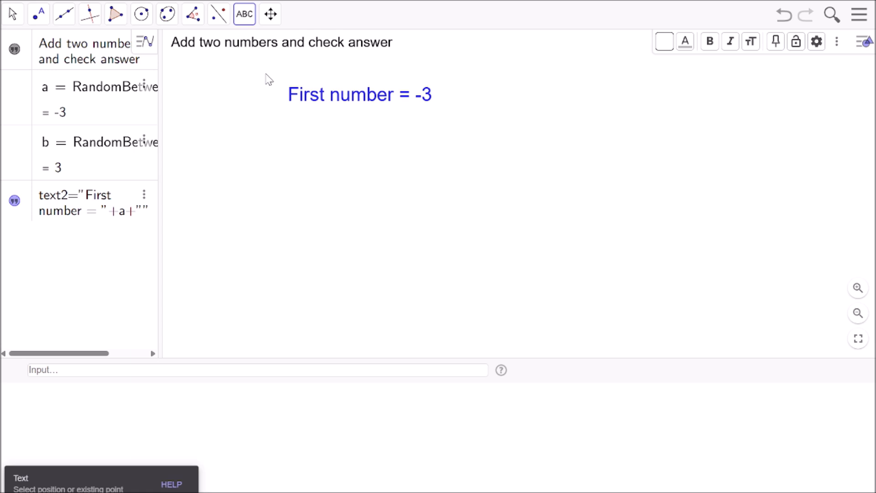
pyautogui.click(295, 142)
pyautogui.click(355, 170)
pyautogui.write('Sec')
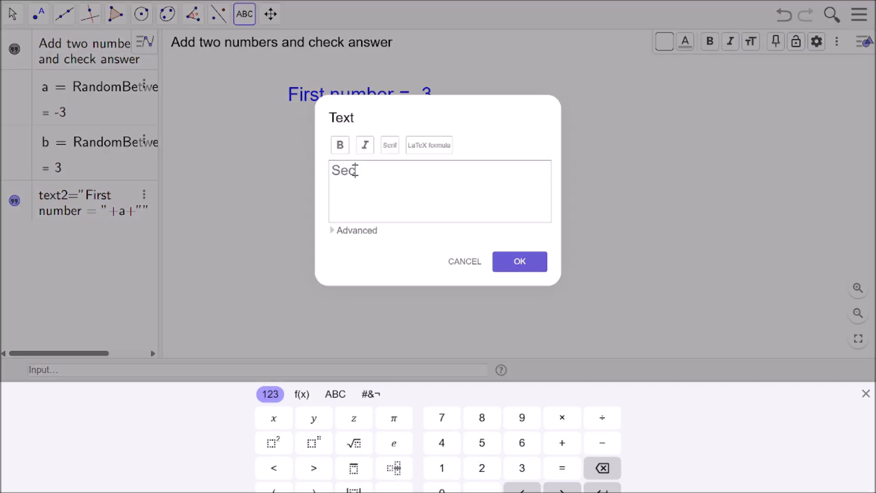
pyautogui.write('ond Number =')
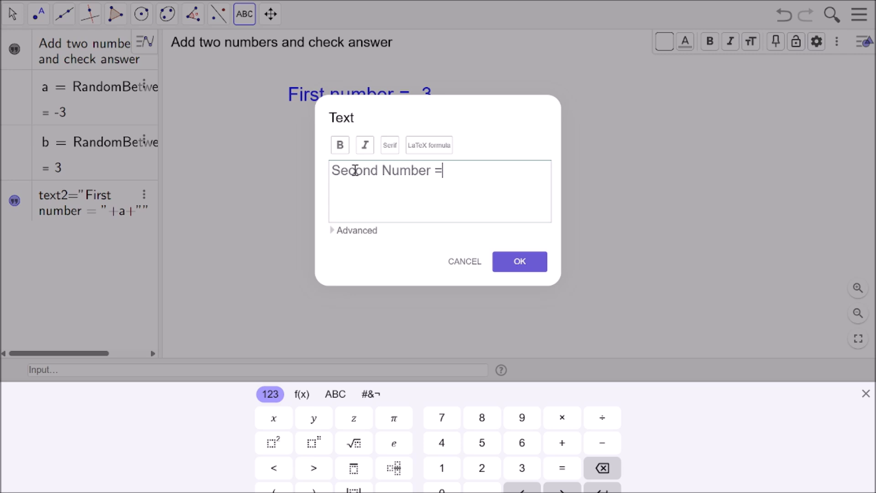
pyautogui.click(360, 231)
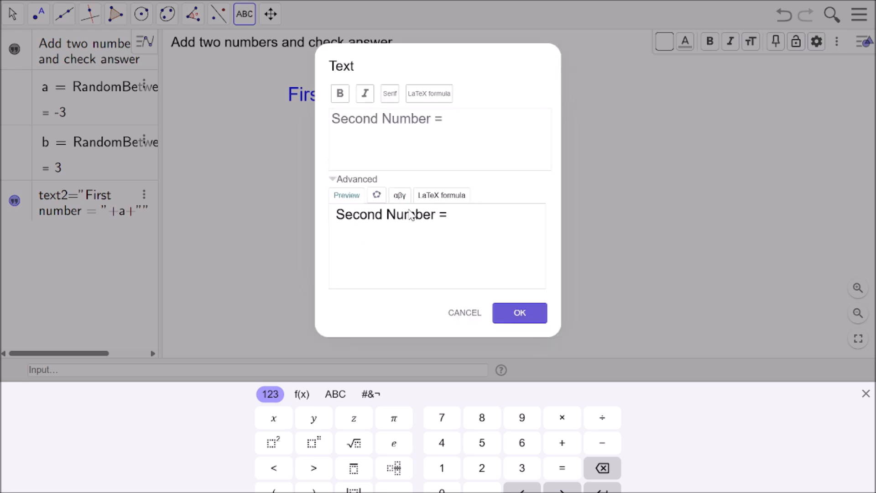
pyautogui.click(377, 195)
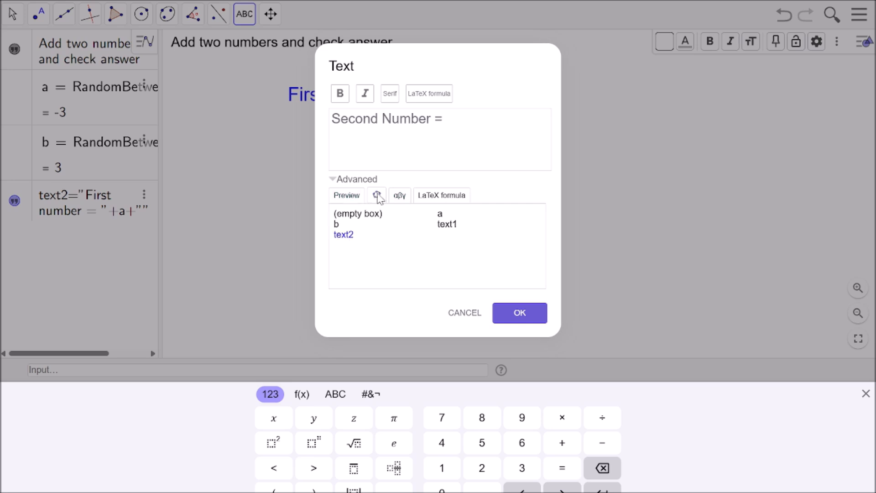
pyautogui.click(336, 225)
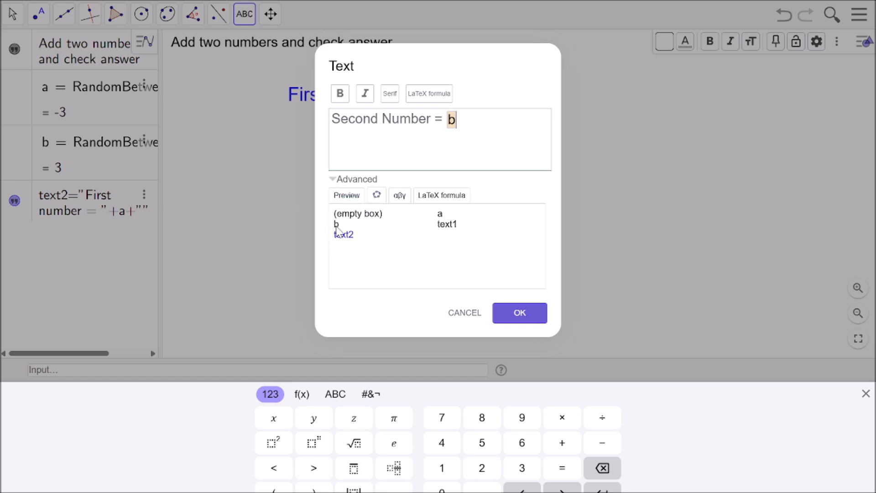
pyautogui.click(518, 318)
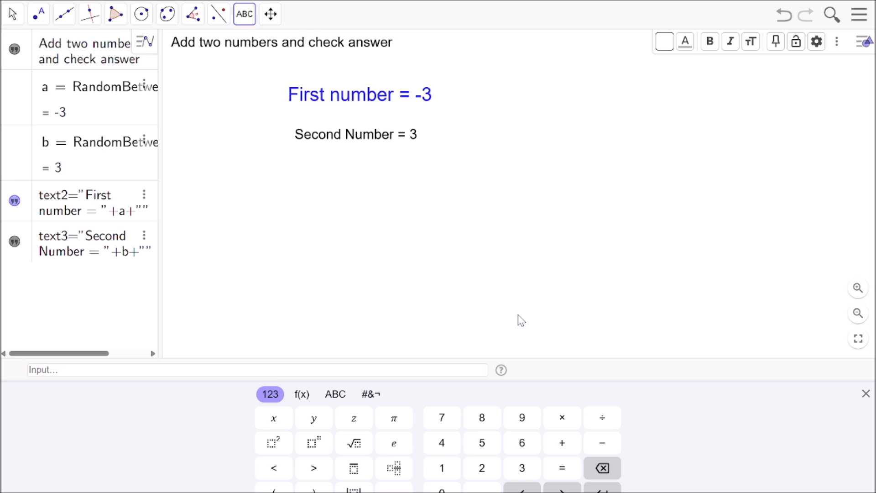
# Set the "Second Number" text to Medium size and colour it purple.
pyautogui.click(375, 143)
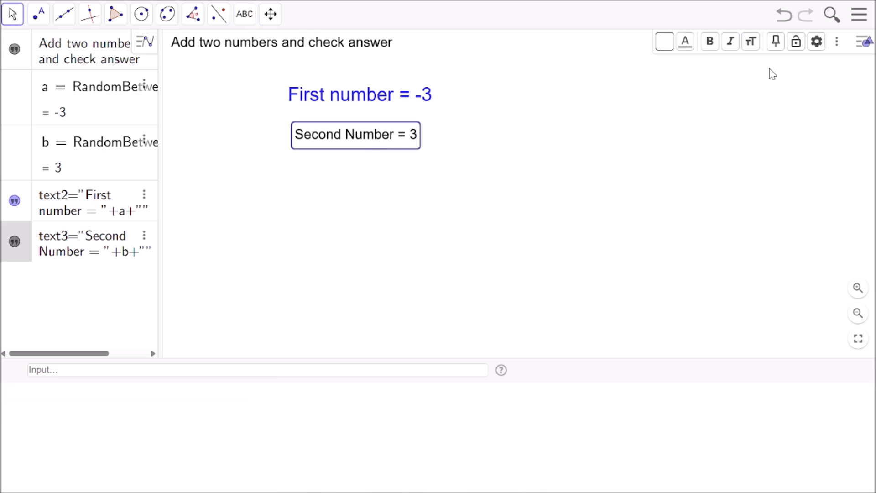
pyautogui.click(750, 42)
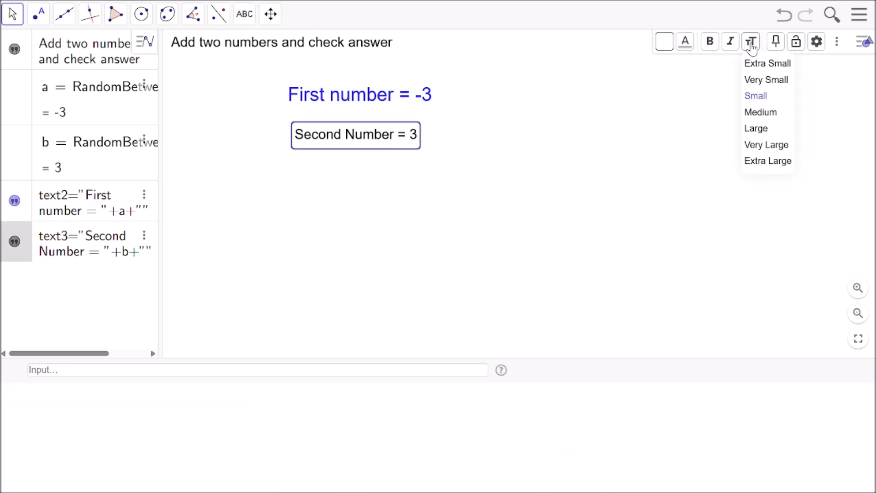
pyautogui.click(765, 117)
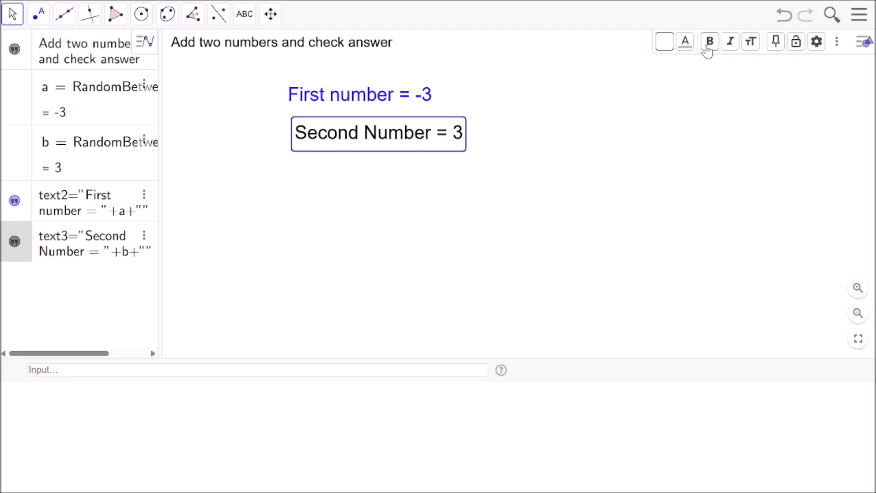
pyautogui.click(690, 43)
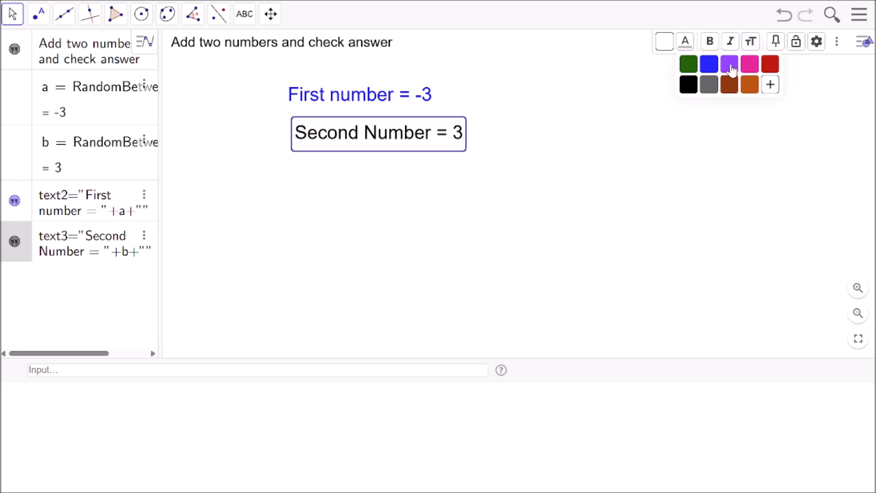
pyautogui.click(729, 64)
pyautogui.click(404, 186)
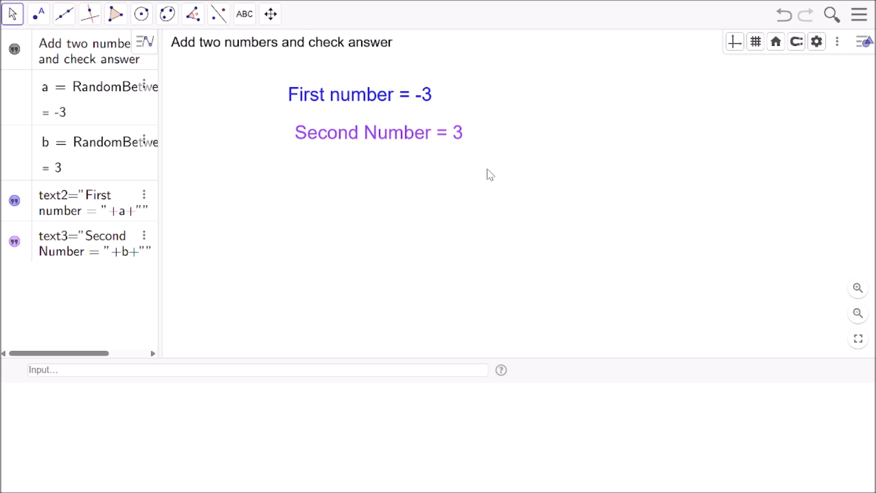
# Define the solution as sol = a + b.
pyautogui.click(58, 372)
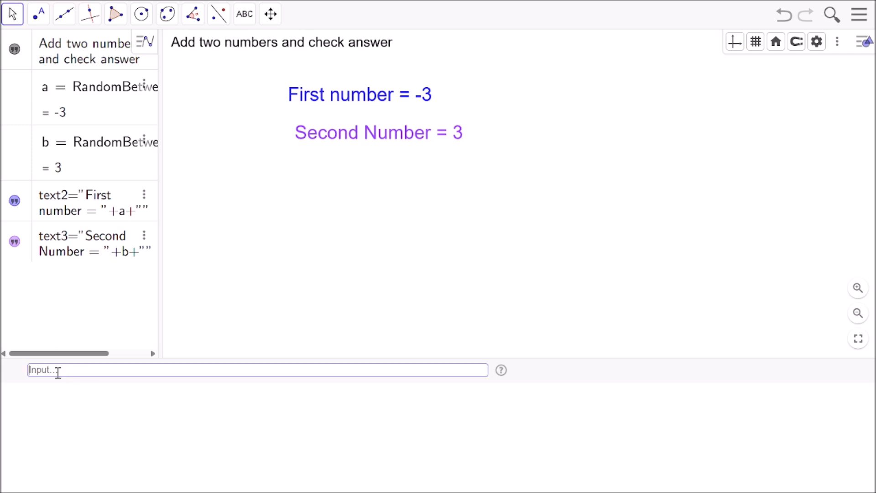
pyautogui.write('sol ')
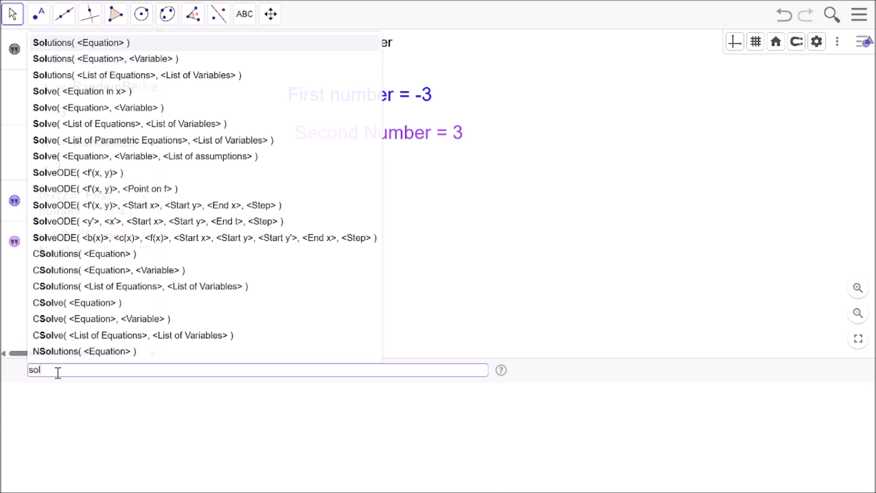
pyautogui.write('= ')
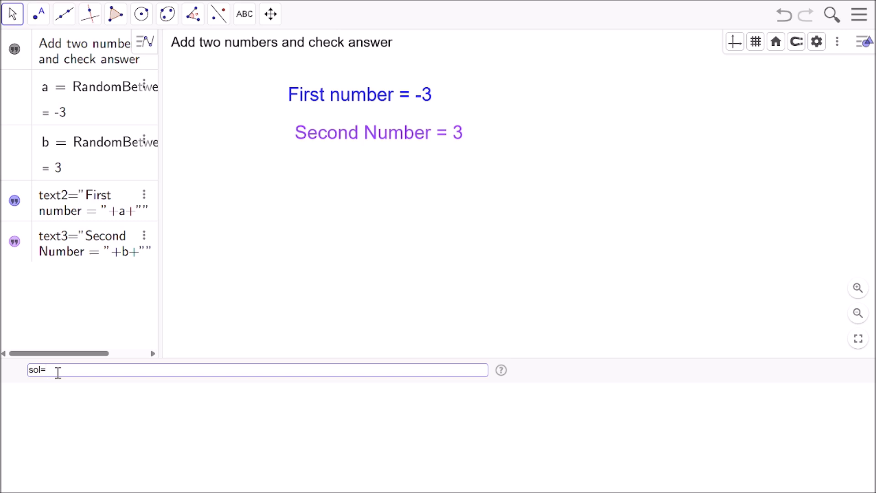
pyautogui.write('a + b')
pyautogui.press('Return')
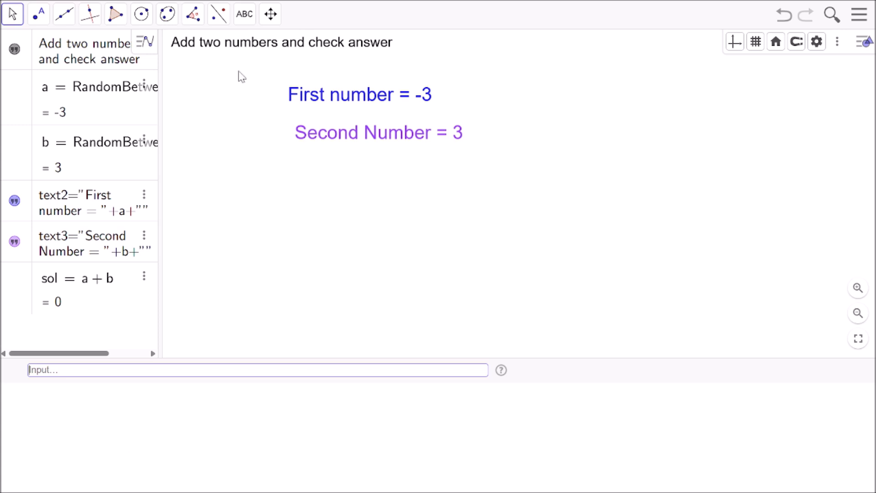
# Add a button captioned "Next Problem" with the GeoGebra script UpdateConstruction[], placed below the two number texts.
pyautogui.click(246, 14)
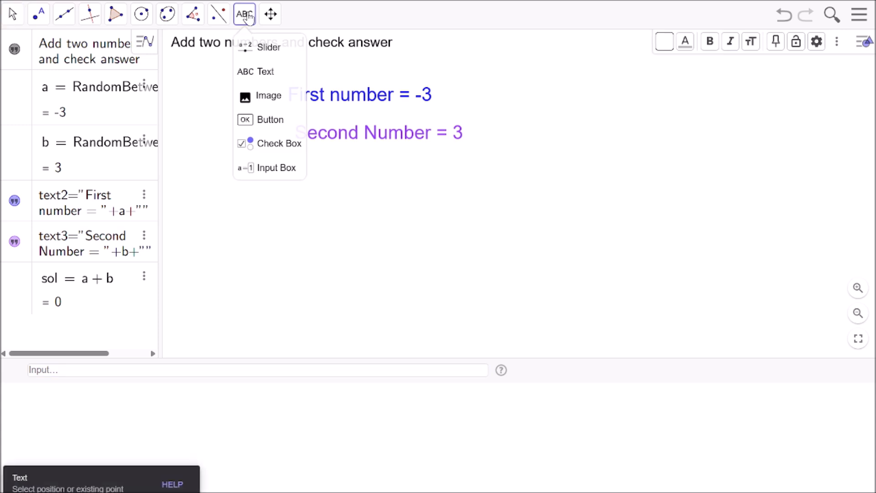
pyautogui.click(265, 121)
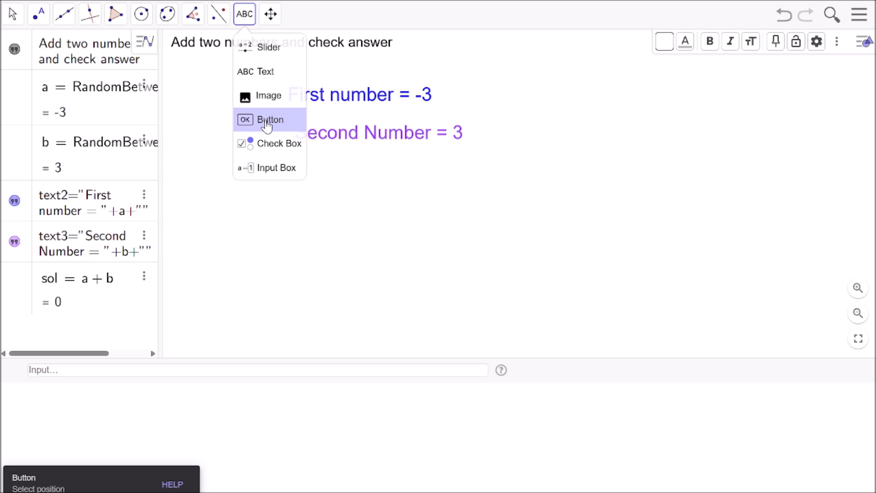
pyautogui.click(267, 124)
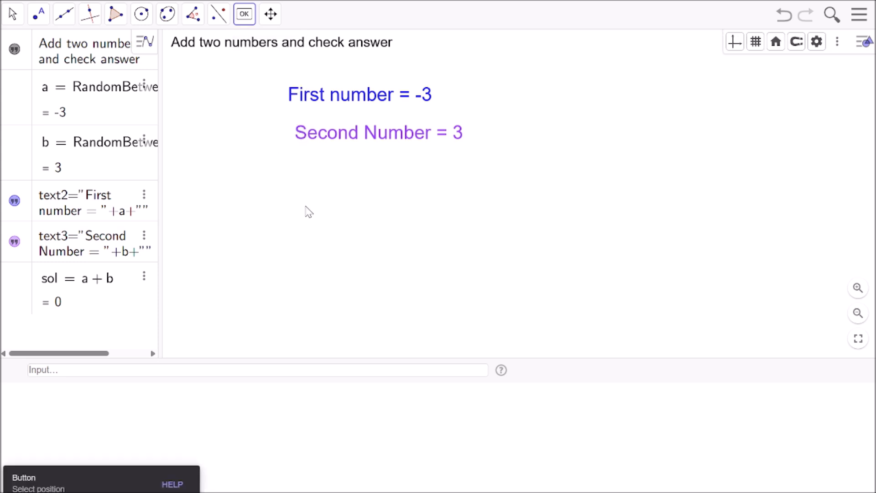
pyautogui.click(307, 239)
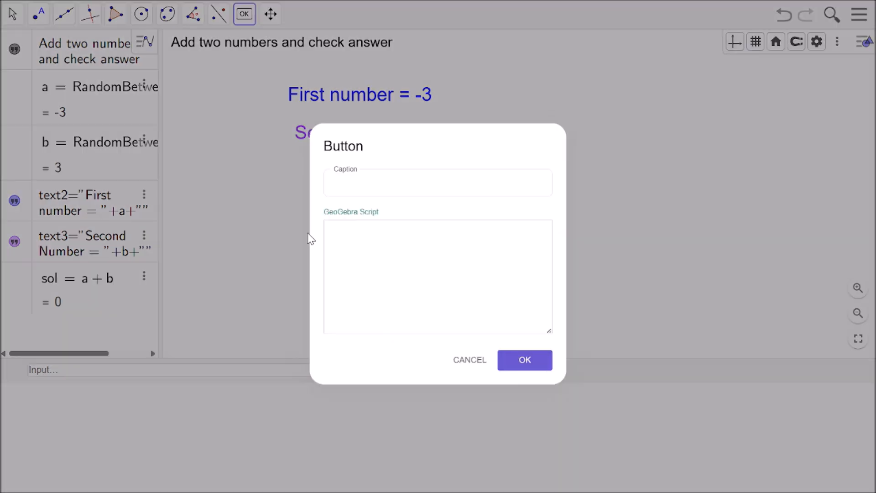
pyautogui.click(354, 186)
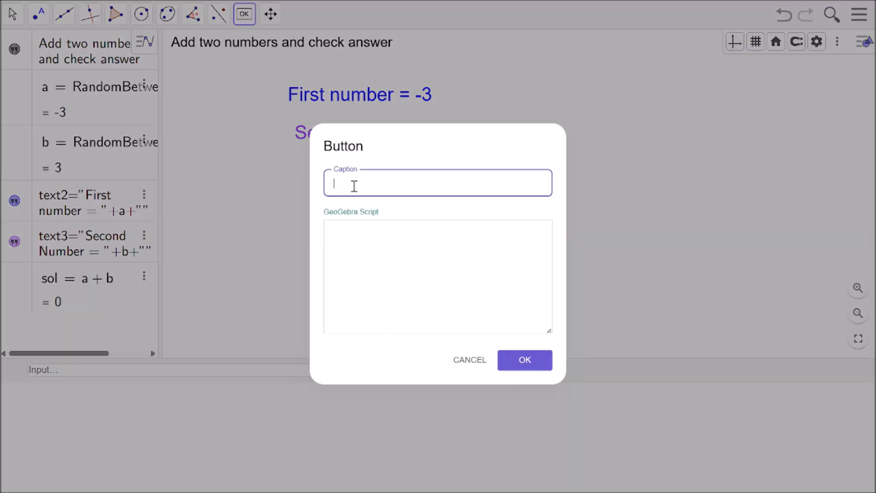
pyautogui.write('Next Problem')
pyautogui.click(355, 184)
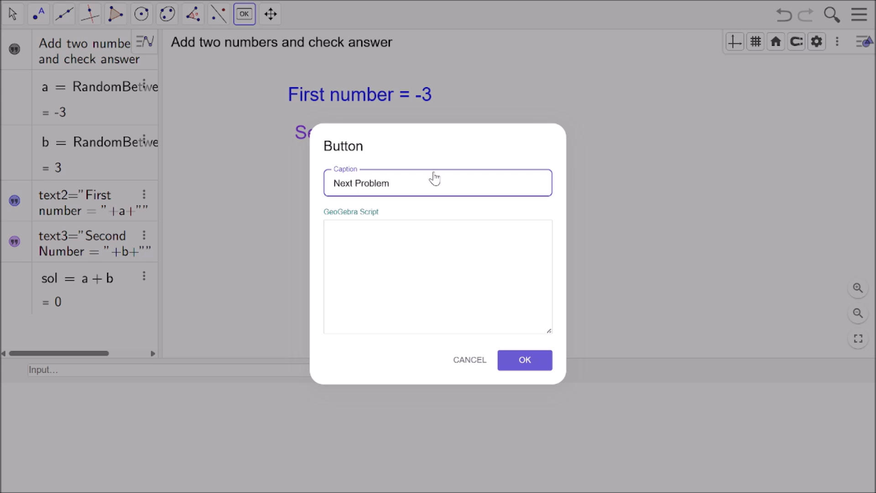
pyautogui.click(336, 234)
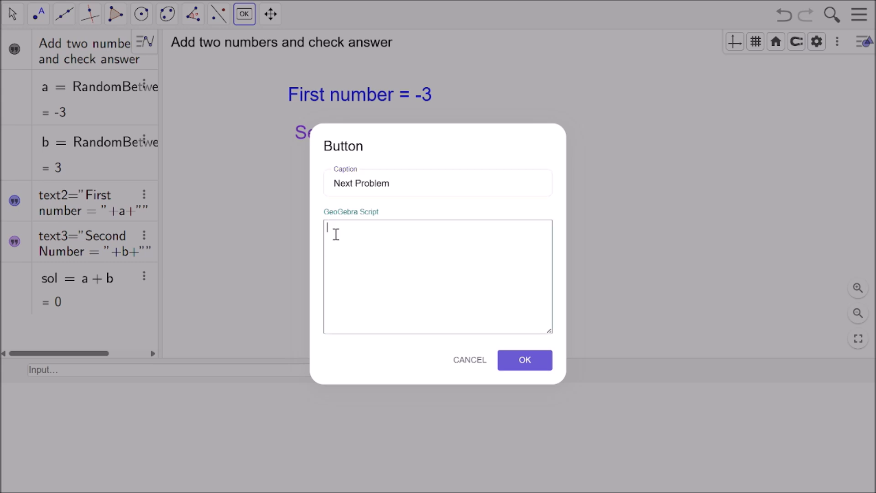
pyautogui.write('UpdateConstruction[]')
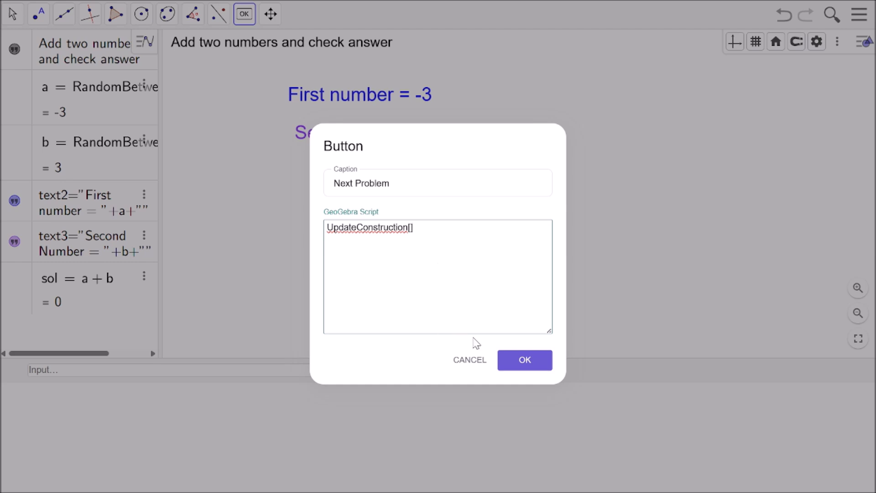
pyautogui.click(525, 361)
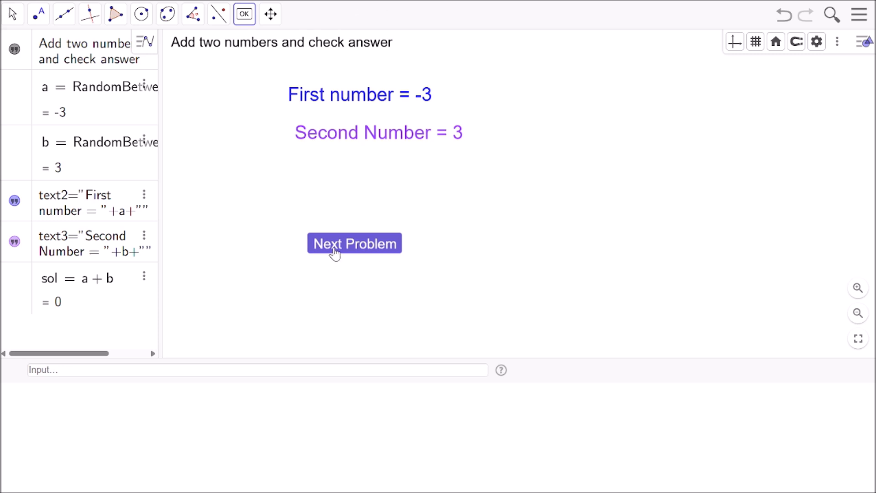
pyautogui.press('Escape')
# Test the "Next Problem" button repeatedly, checking that both random numbers and the value of sol update.
pyautogui.click(348, 249)
pyautogui.click(348, 250)
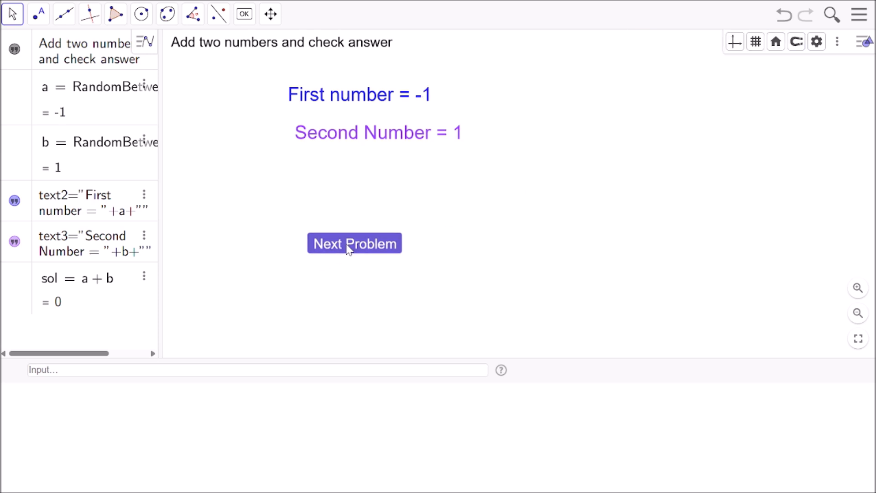
pyautogui.click(349, 250)
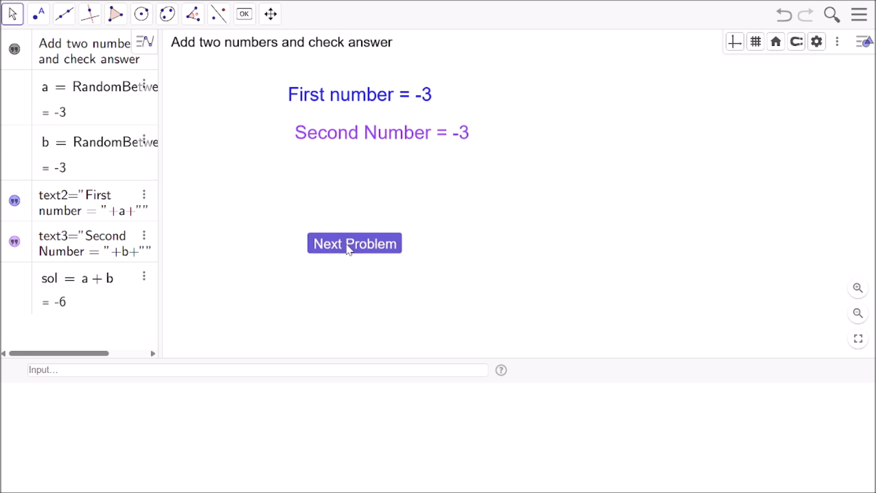
pyautogui.click(348, 249)
pyautogui.click(349, 250)
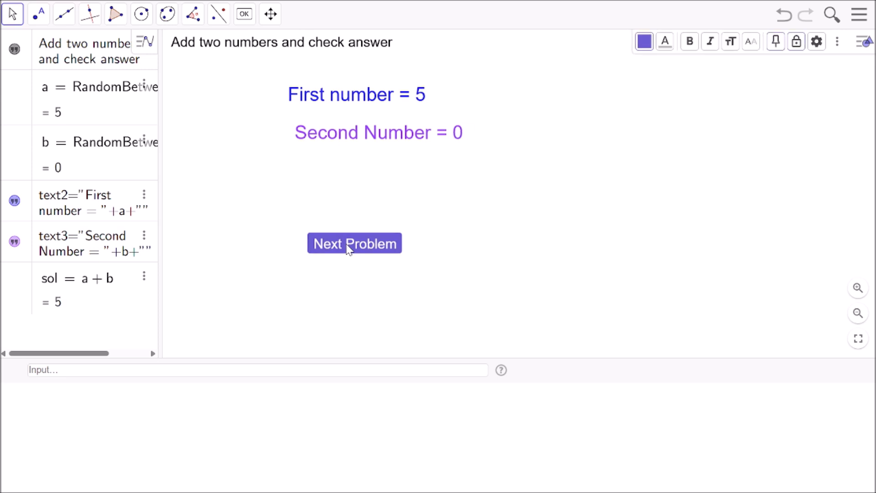
pyautogui.click(349, 249)
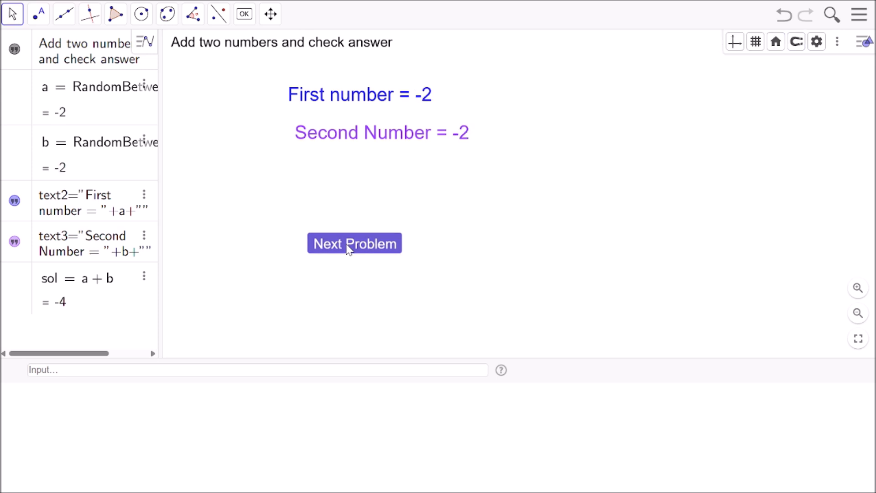
pyautogui.click(349, 250)
pyautogui.click(348, 250)
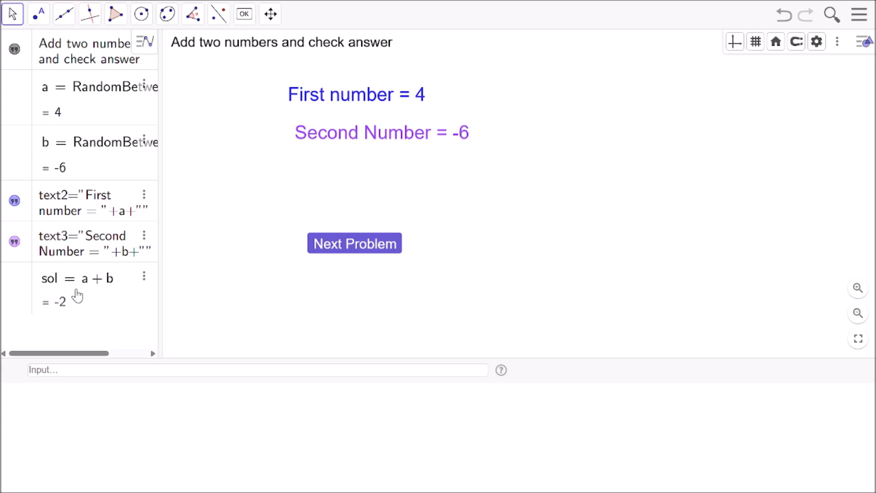
pyautogui.click(358, 247)
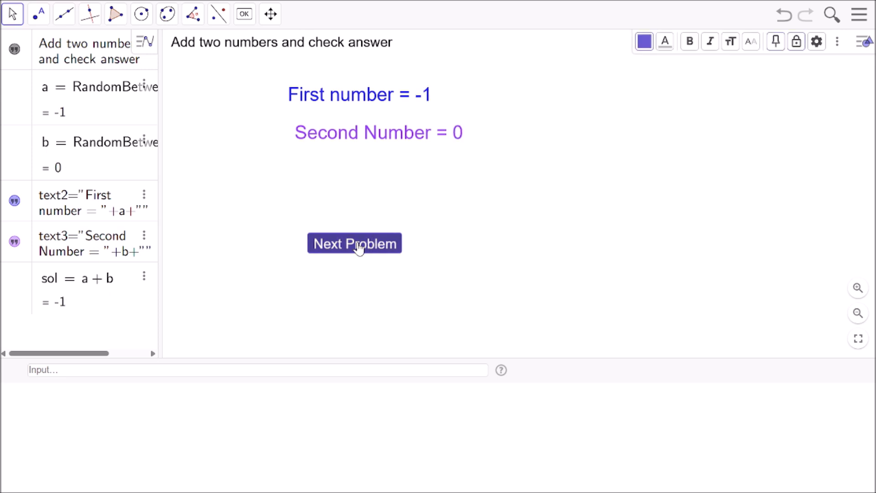
pyautogui.click(360, 247)
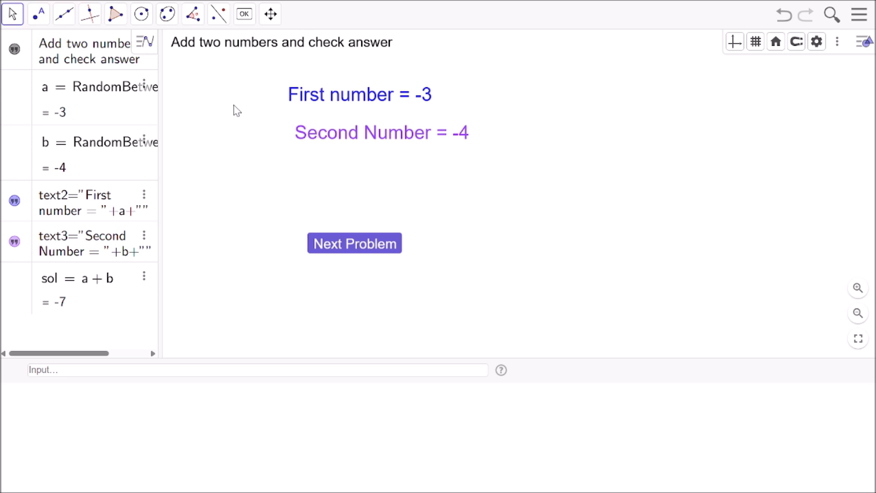
pyautogui.click(245, 15)
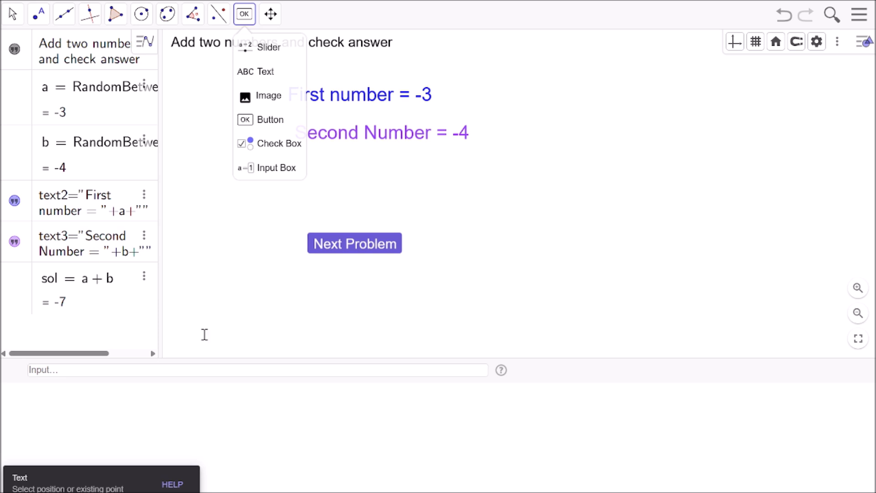
pyautogui.press('Escape')
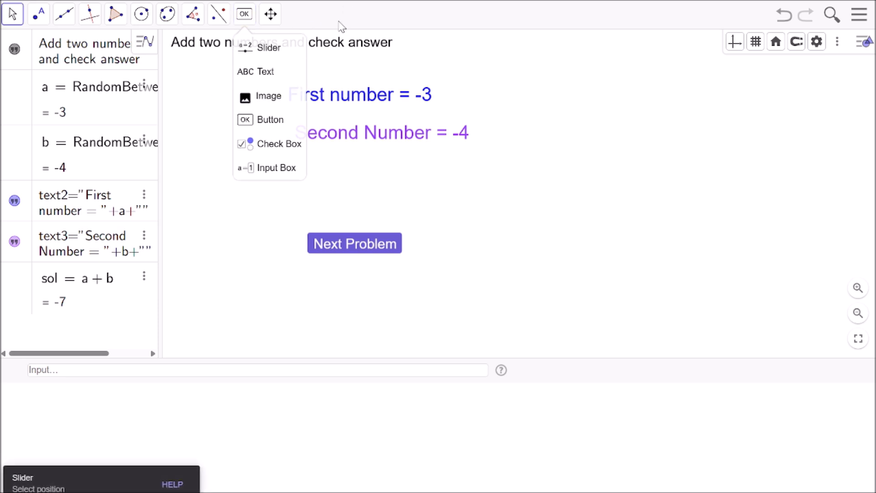
pyautogui.click(245, 21)
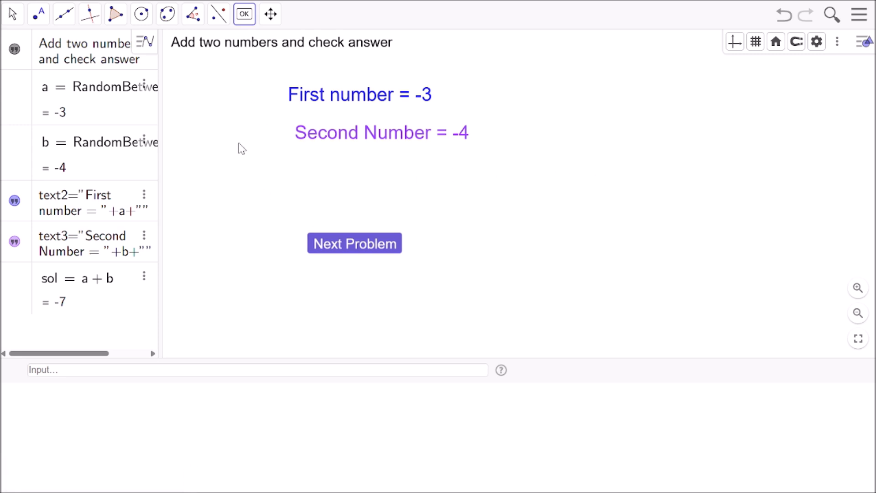
# Insert a dynamic text reading "a + b =", with a and b as linked objects, below the "Second Number" text.
pyautogui.click(245, 17)
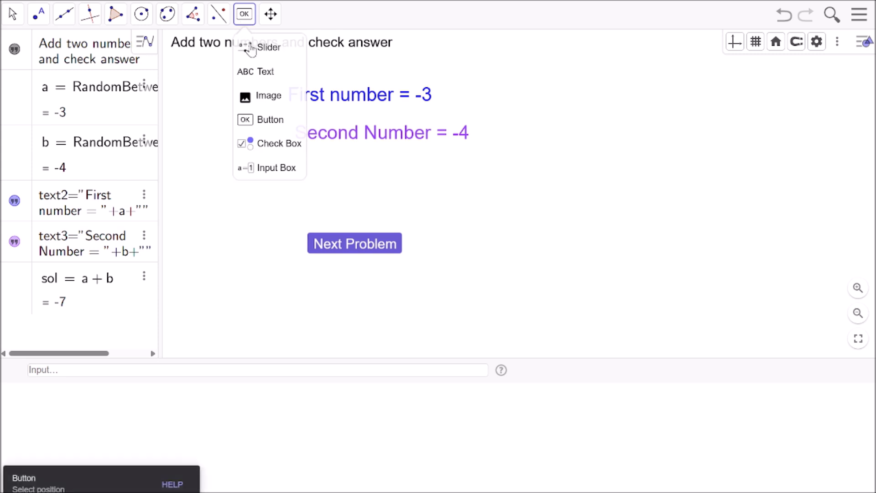
pyautogui.click(259, 72)
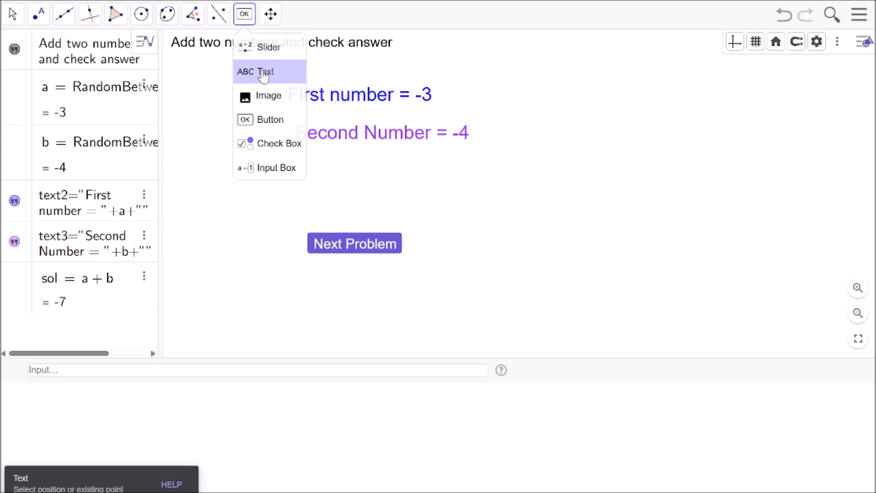
pyautogui.click(294, 187)
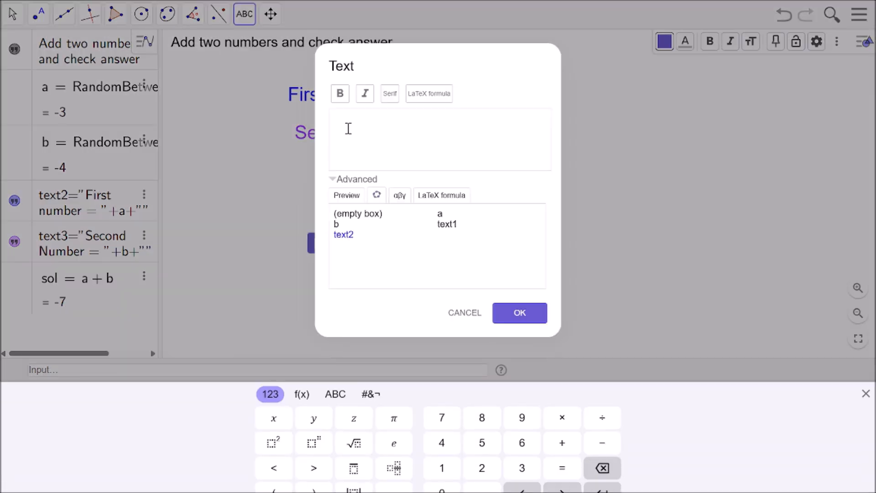
pyautogui.click(349, 128)
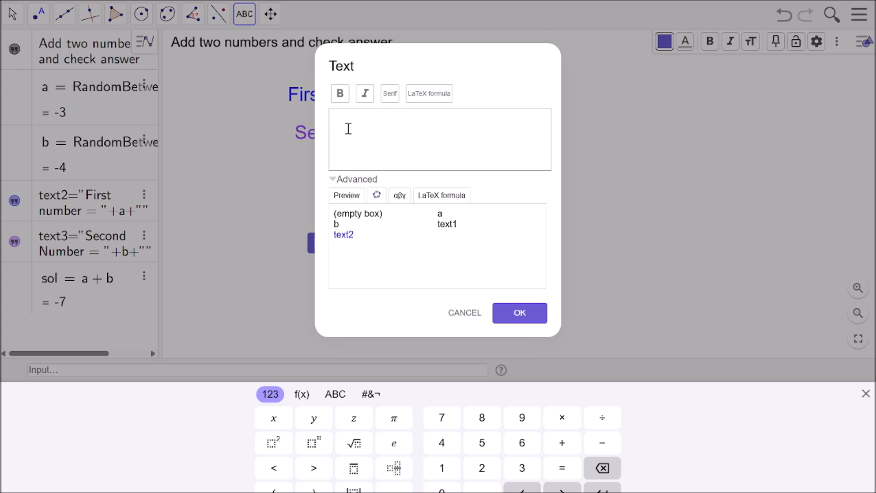
pyautogui.click(441, 216)
pyautogui.write('+')
pyautogui.click(337, 226)
pyautogui.write('=')
pyautogui.click(520, 315)
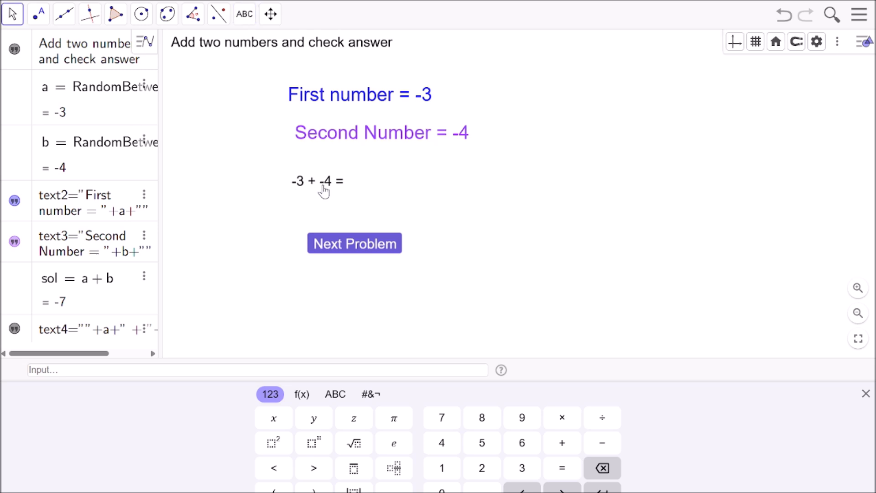
# Format the new sum text in Medium size, green and bold.
pyautogui.click(325, 188)
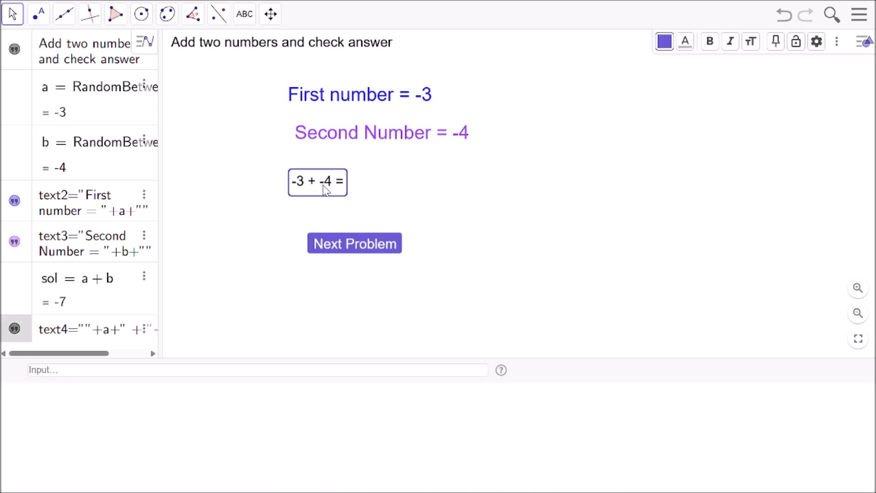
pyautogui.click(752, 45)
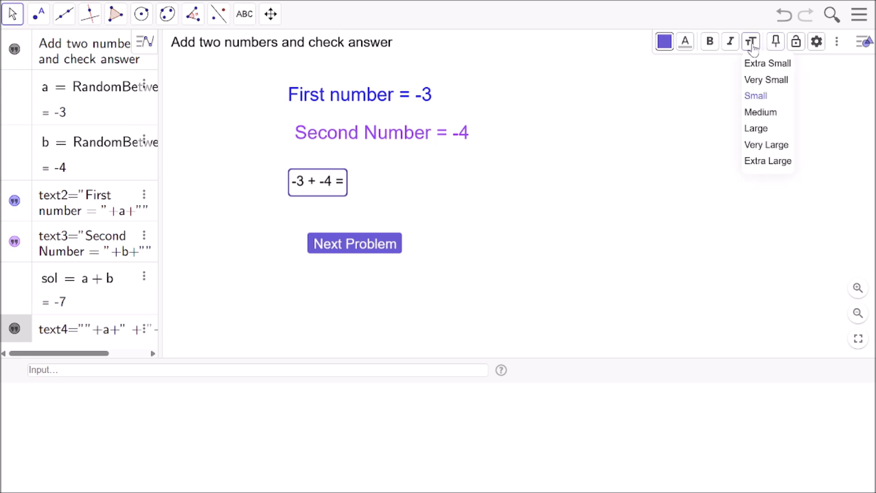
pyautogui.click(772, 114)
pyautogui.click(685, 45)
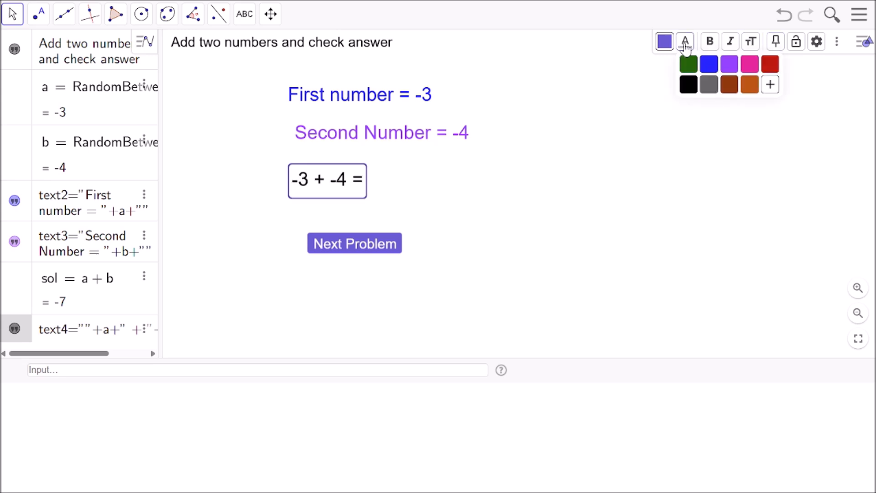
pyautogui.click(696, 73)
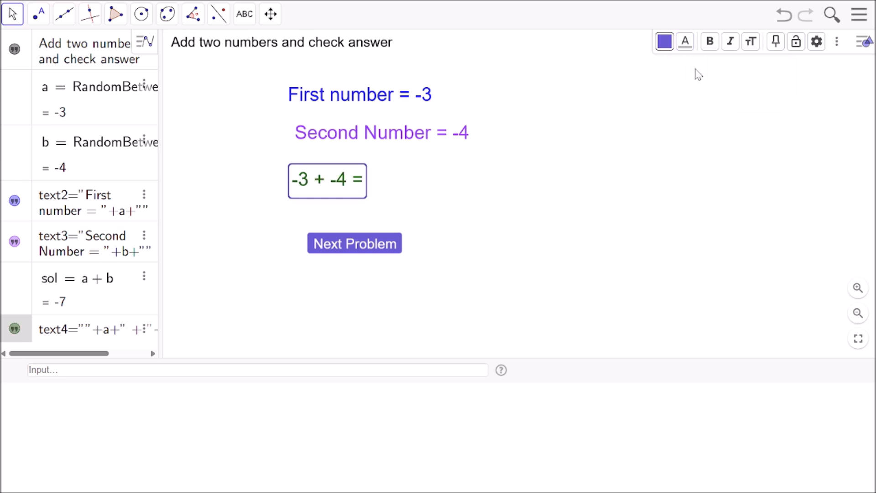
pyautogui.click(710, 42)
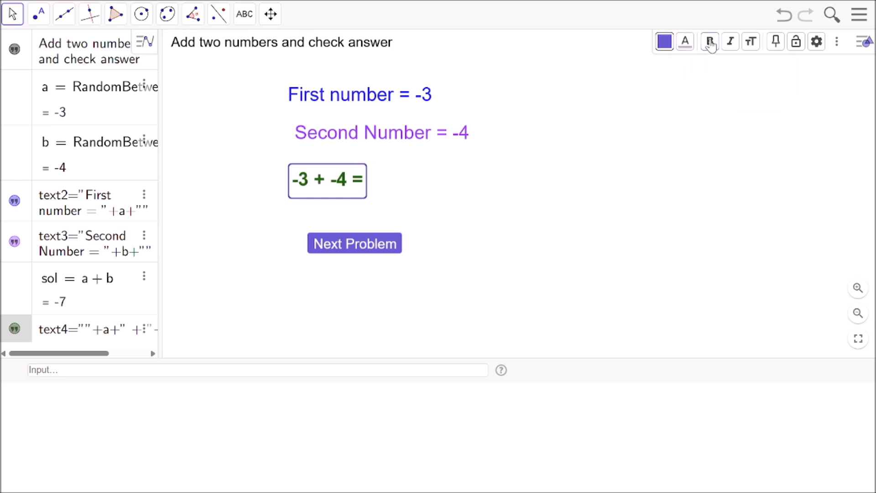
pyautogui.click(381, 186)
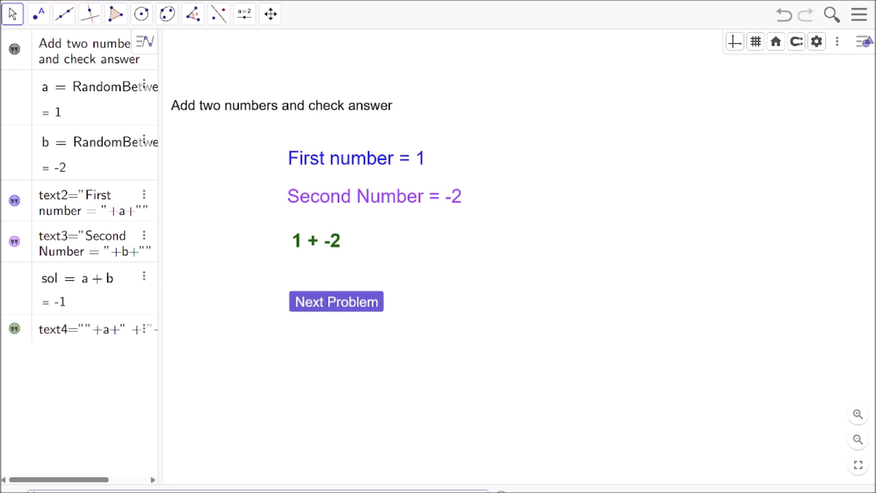
# Define the answer variable as ans = 0.
pyautogui.write('ans ')
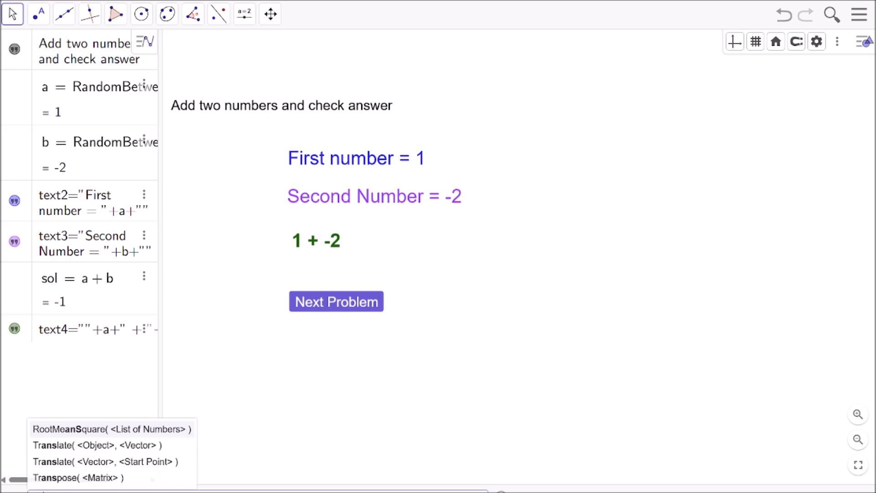
pyautogui.write('= ')
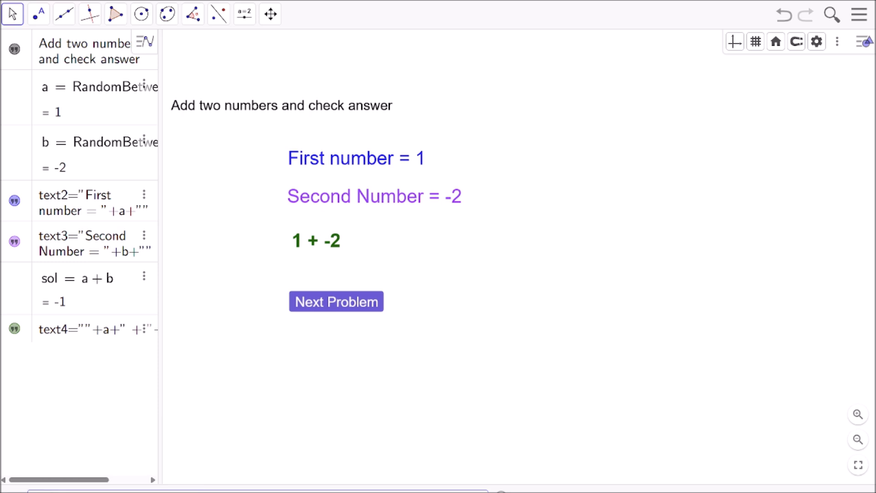
pyautogui.write('0')
pyautogui.press('Return')
# Add an input box captioned "=" and linked to ans, on the same row as the green sum text.
pyautogui.click(244, 14)
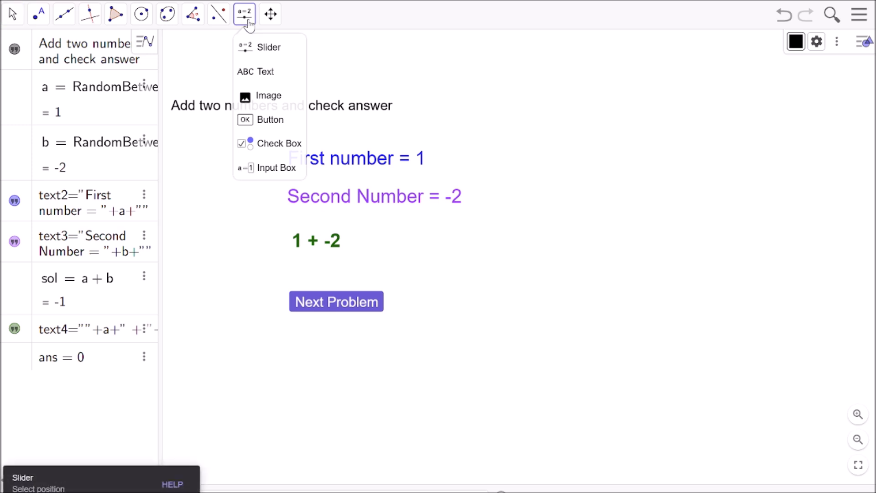
pyautogui.click(258, 170)
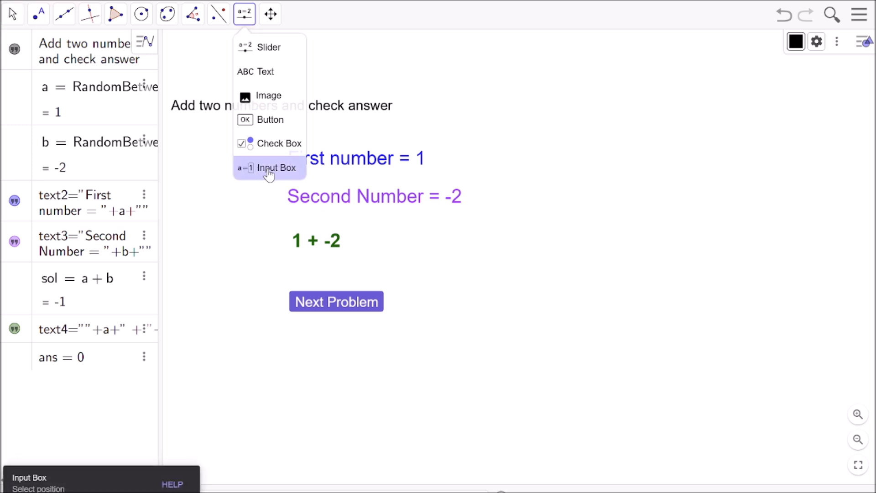
pyautogui.click(497, 243)
pyautogui.click(345, 234)
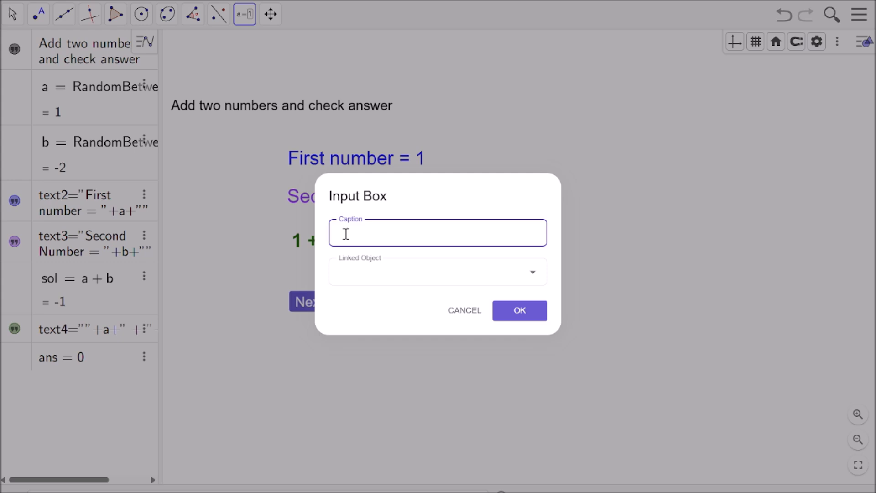
pyautogui.write('=')
pyautogui.click(533, 276)
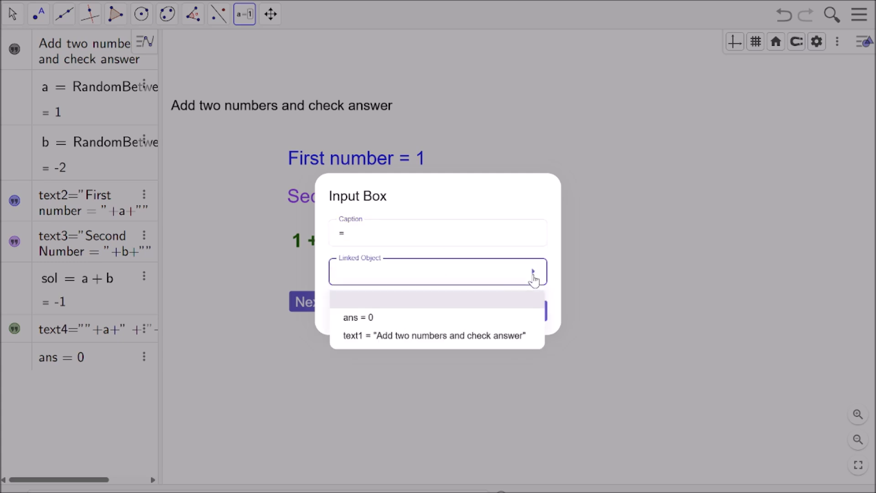
pyautogui.click(351, 318)
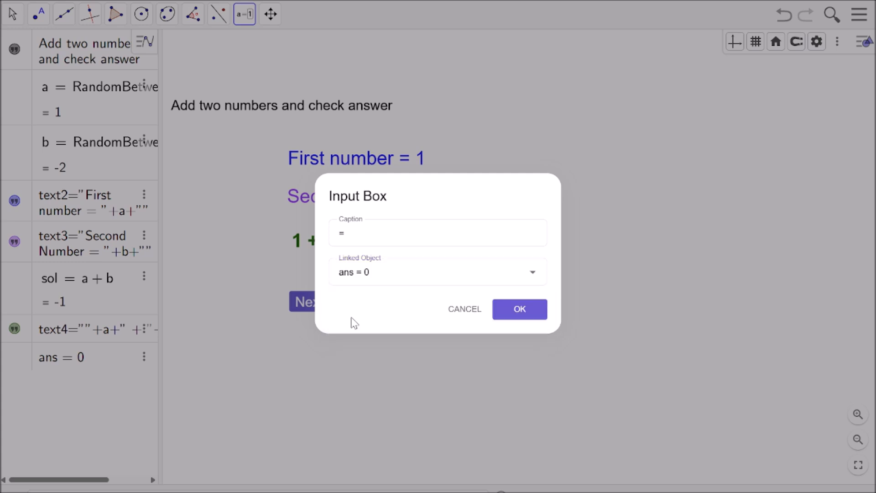
pyautogui.click(517, 312)
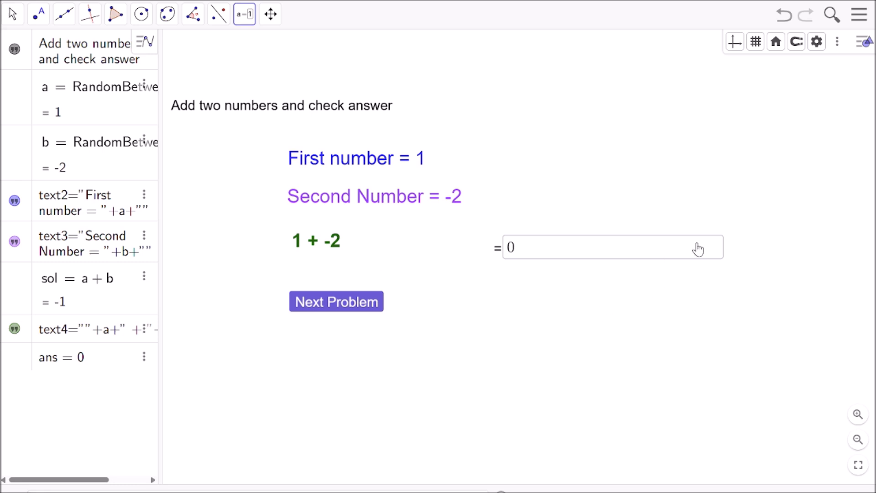
pyautogui.rightClick(496, 257)
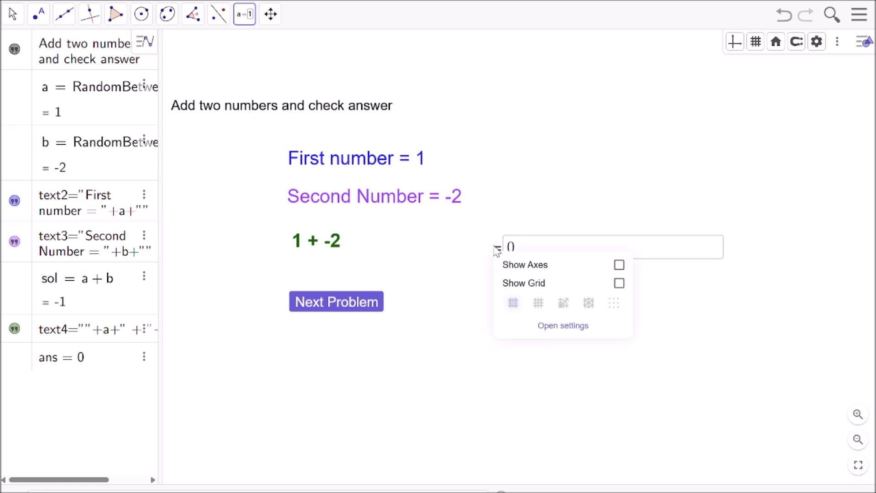
pyautogui.click(497, 251)
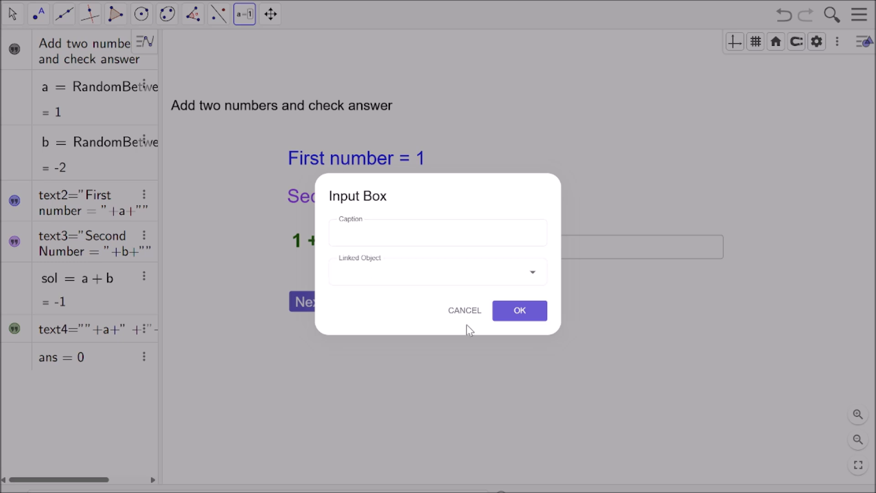
pyautogui.click(458, 313)
pyautogui.press('Escape')
# Unlock the "=" input box and set its length to 4.
pyautogui.rightClick(498, 256)
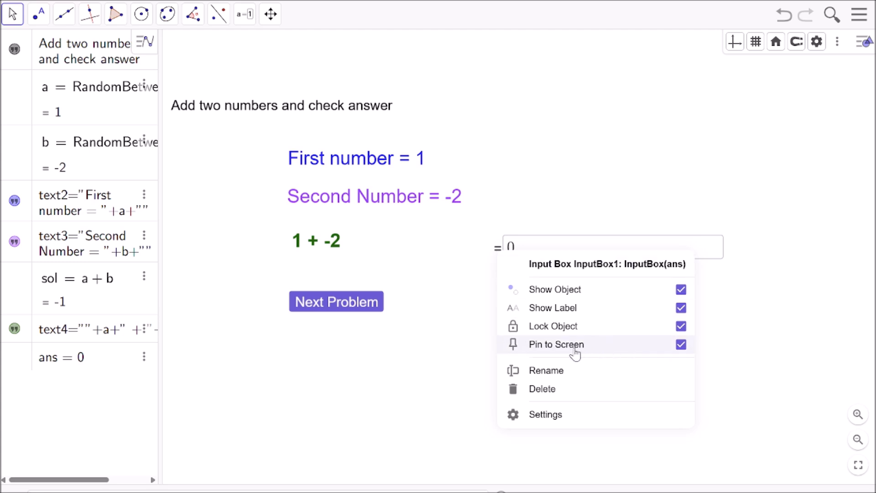
pyautogui.click(682, 328)
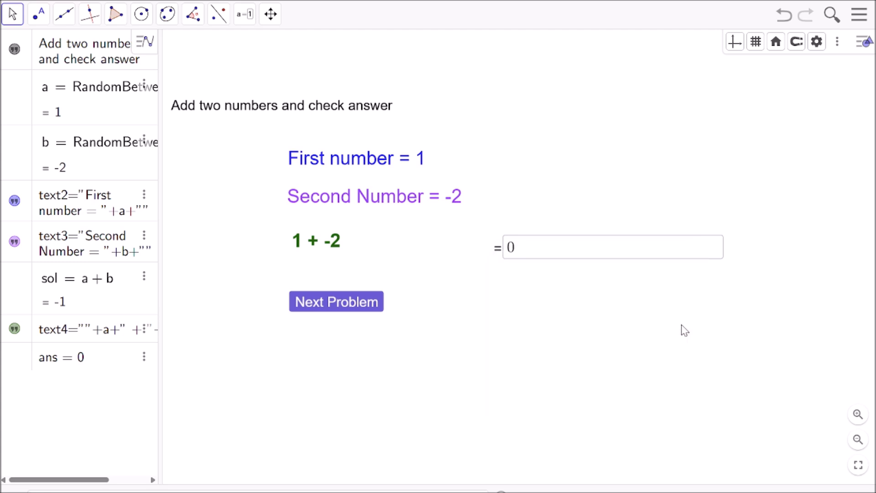
pyautogui.rightClick(500, 250)
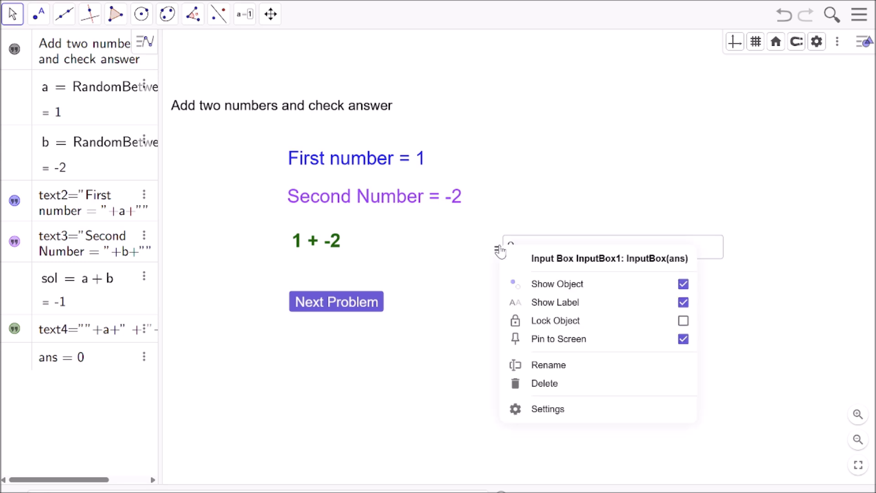
pyautogui.click(566, 411)
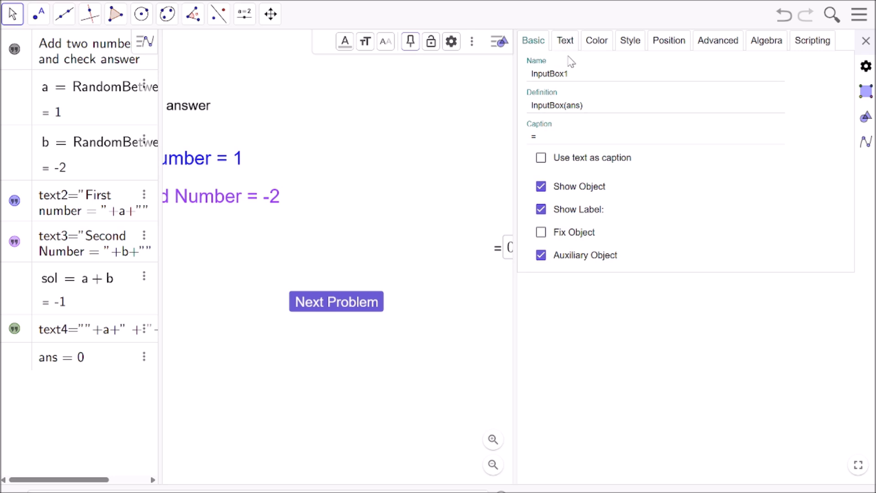
pyautogui.click(631, 46)
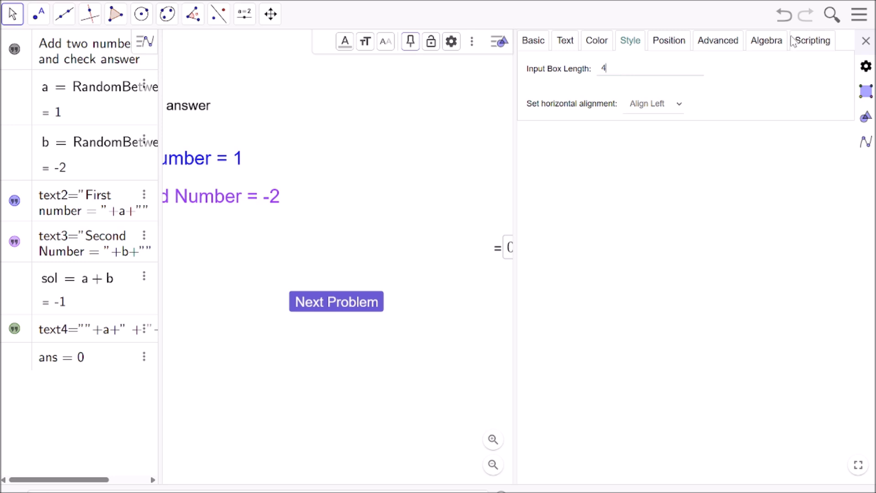
pyautogui.click(866, 42)
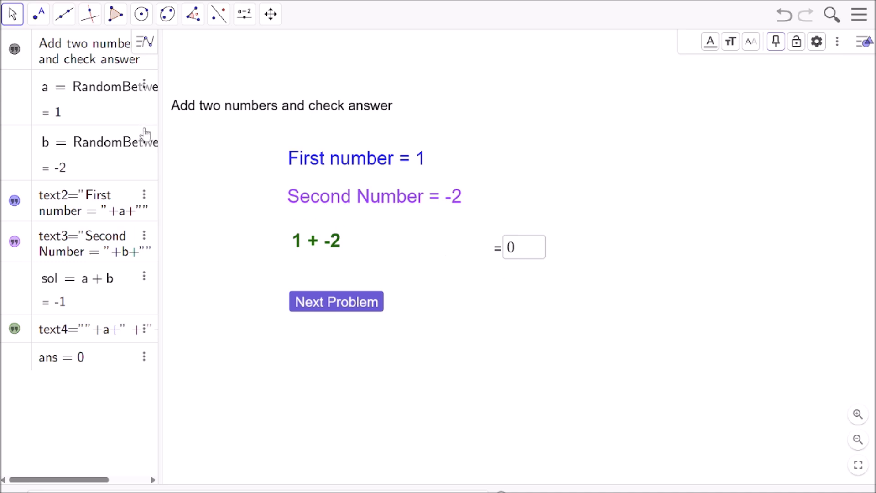
# Move the input box directly beside the green sum text and set its font size to Medium.
pyautogui.click(20, 19)
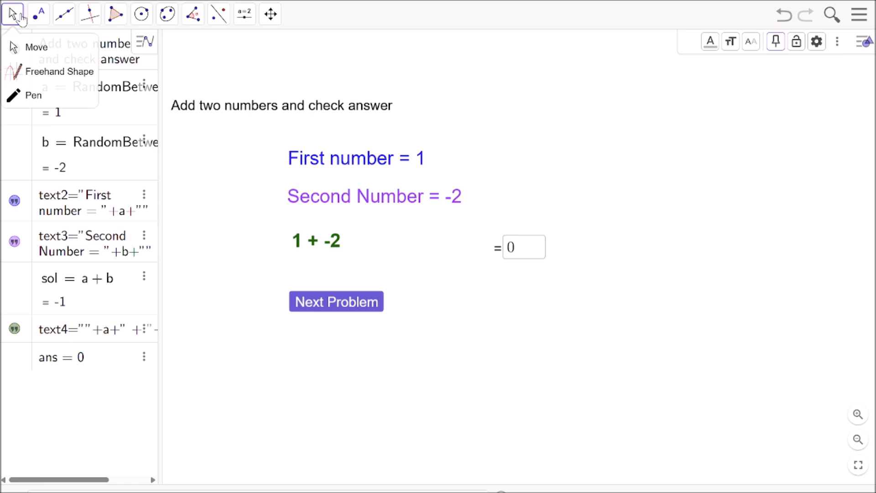
pyautogui.click(40, 47)
pyautogui.moveTo(515, 251); pyautogui.dragTo(386, 249)
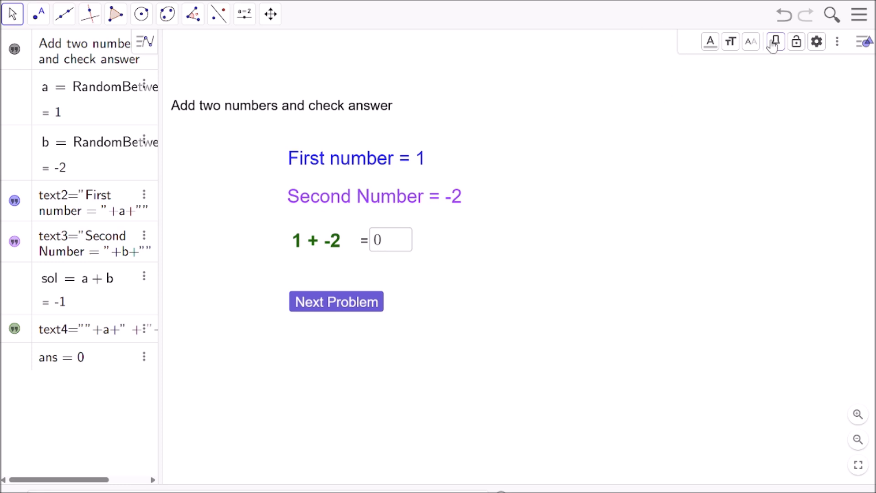
pyautogui.click(731, 42)
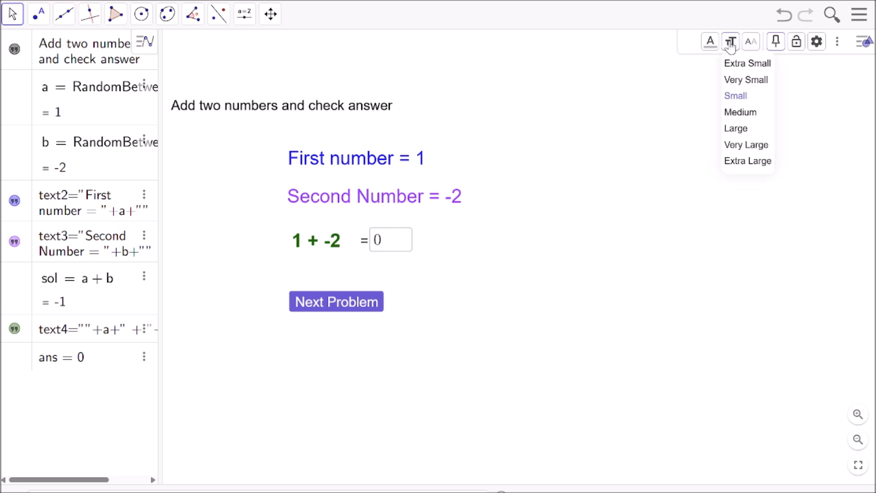
pyautogui.click(741, 113)
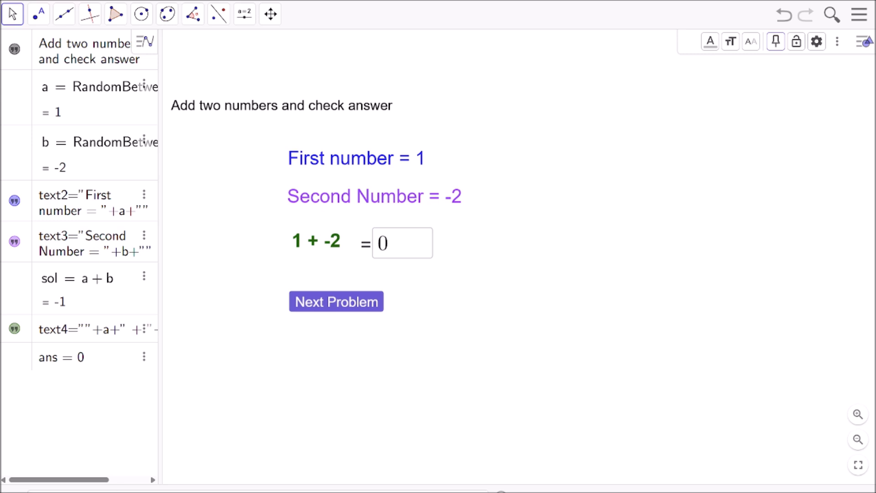
# Add a text object reading "Correct" in the empty area beyond the answer input box.
pyautogui.click(250, 16)
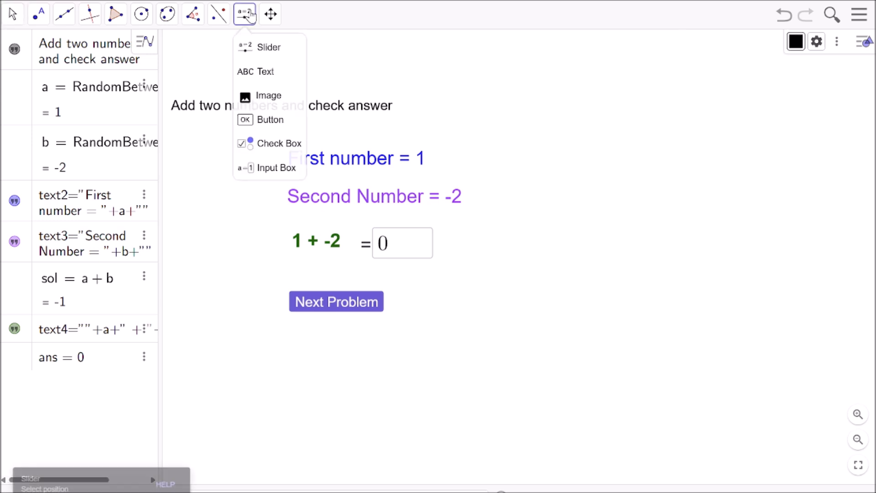
pyautogui.click(260, 74)
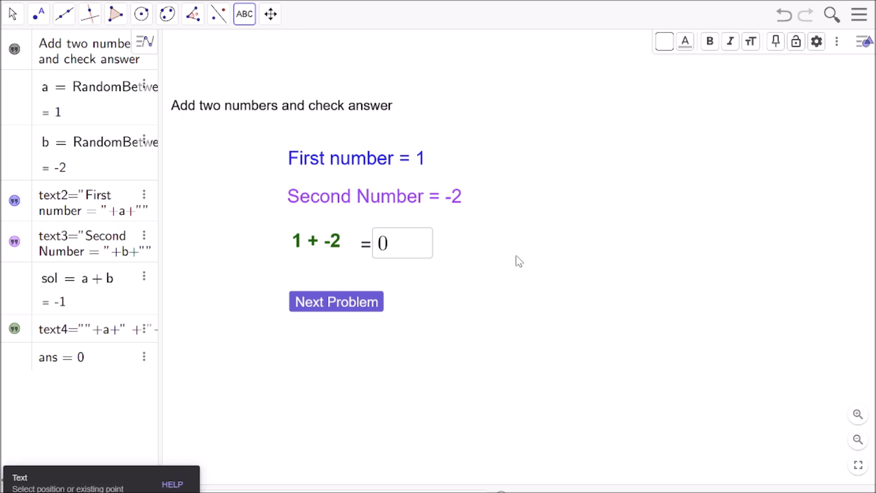
pyautogui.click(578, 221)
pyautogui.click(354, 125)
pyautogui.write('C')
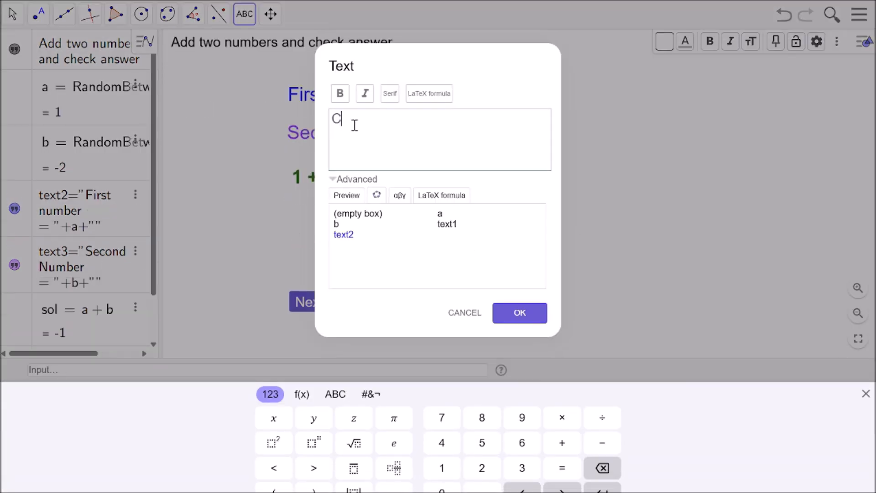
pyautogui.write('orrect')
pyautogui.click(516, 319)
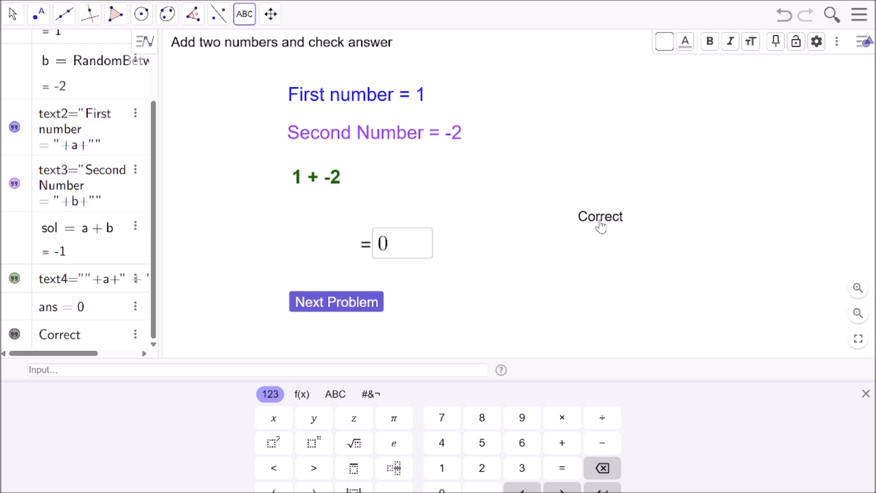
pyautogui.press('Escape')
# Change the colour of the "Correct" text to dark green.
pyautogui.click(602, 223)
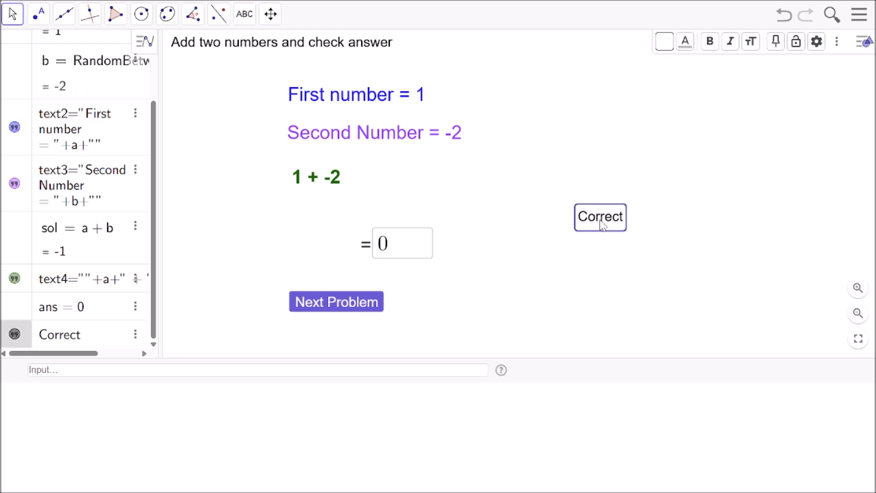
pyautogui.click(687, 46)
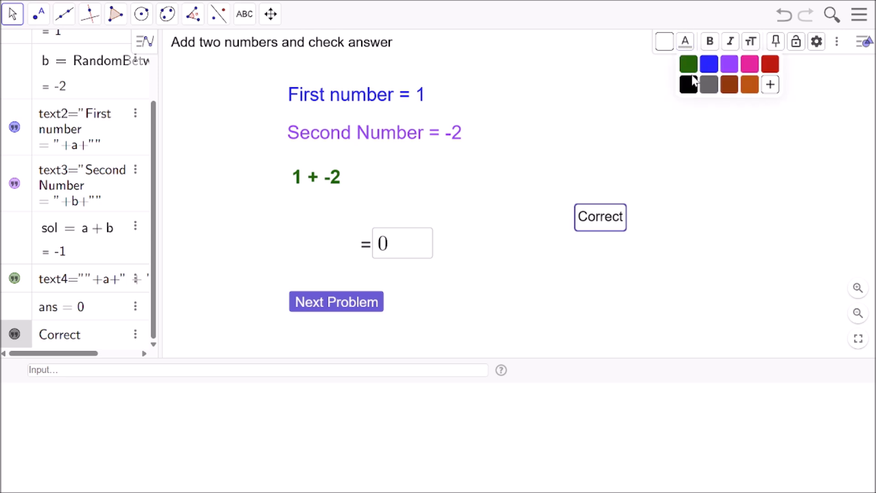
pyautogui.click(692, 69)
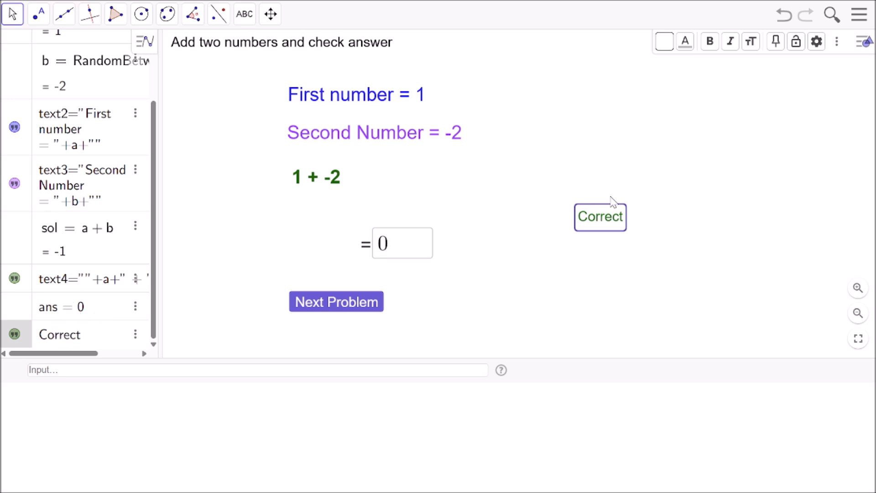
# Set the "Correct" text's condition to show object to sol ≟ ans and close its settings.
pyautogui.rightClick(615, 223)
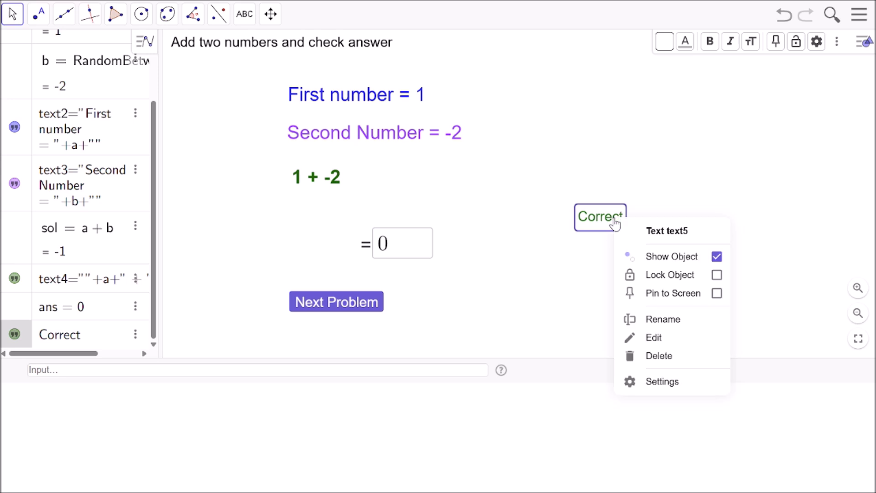
pyautogui.click(665, 388)
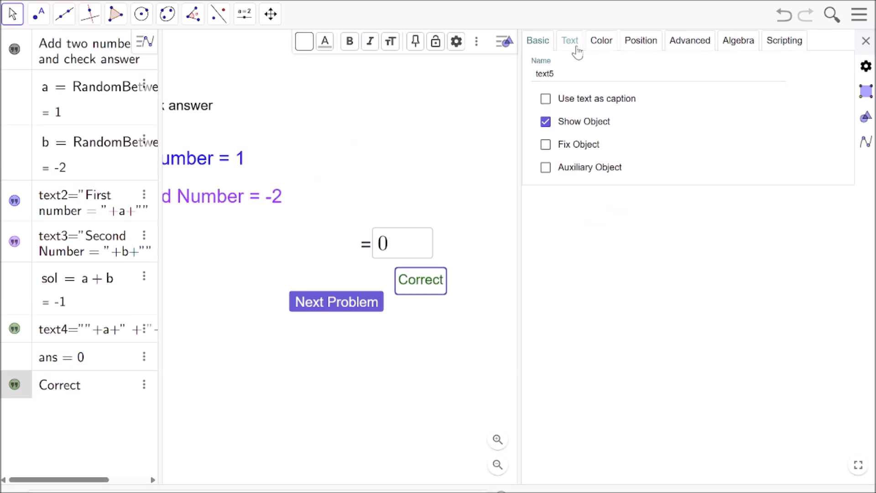
pyautogui.click(688, 51)
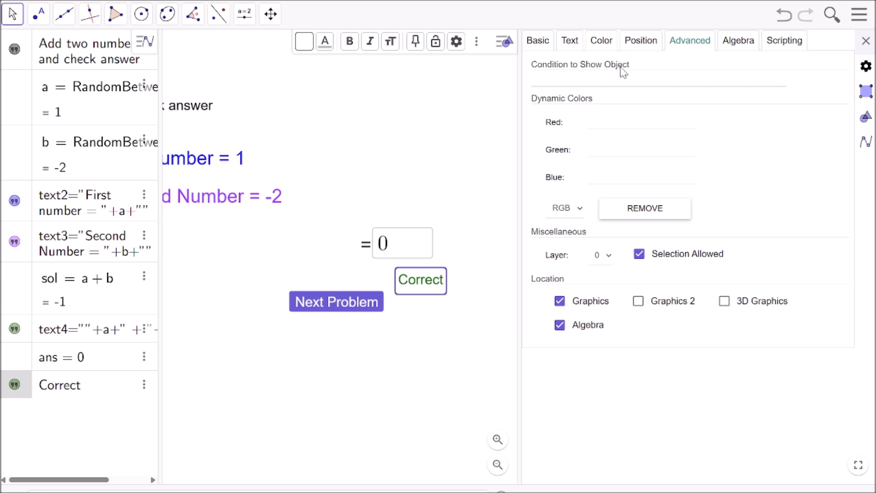
pyautogui.click(538, 82)
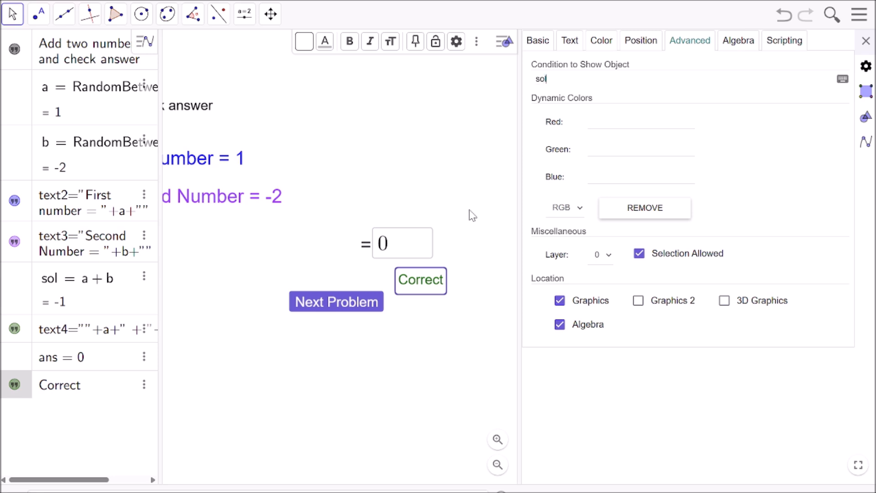
pyautogui.click(845, 80)
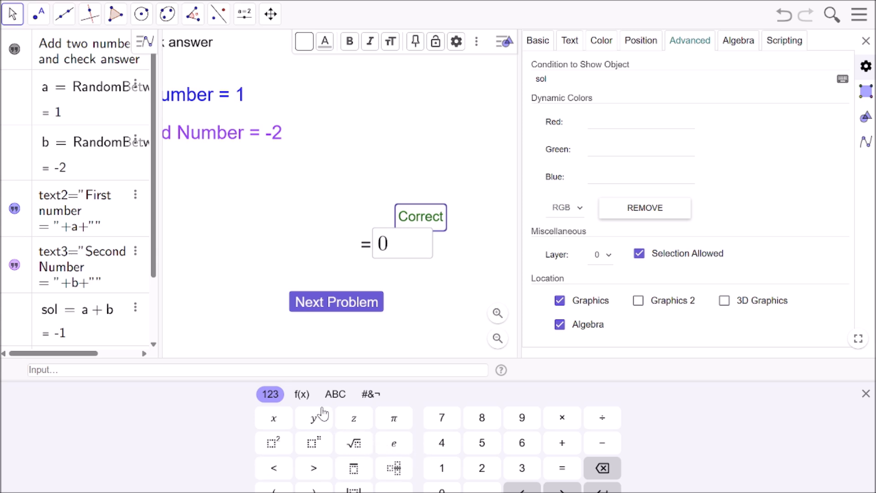
pyautogui.click(371, 394)
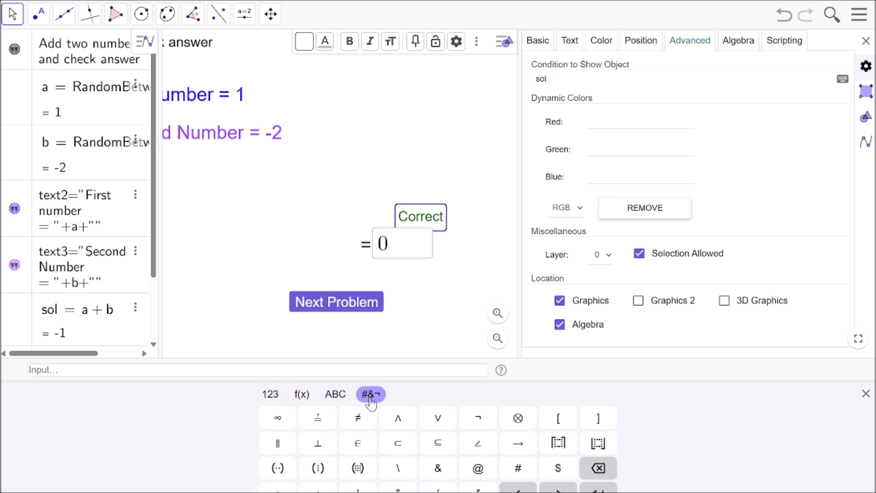
pyautogui.click(318, 419)
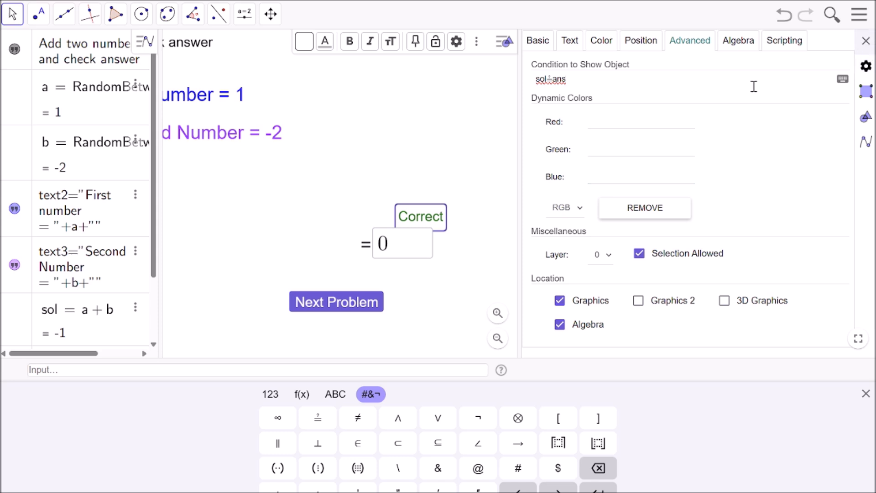
pyautogui.press('Return')
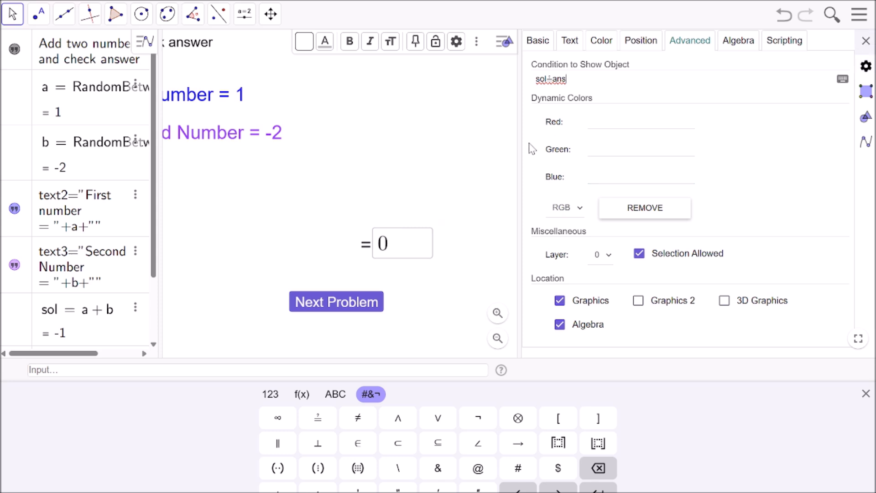
pyautogui.click(866, 40)
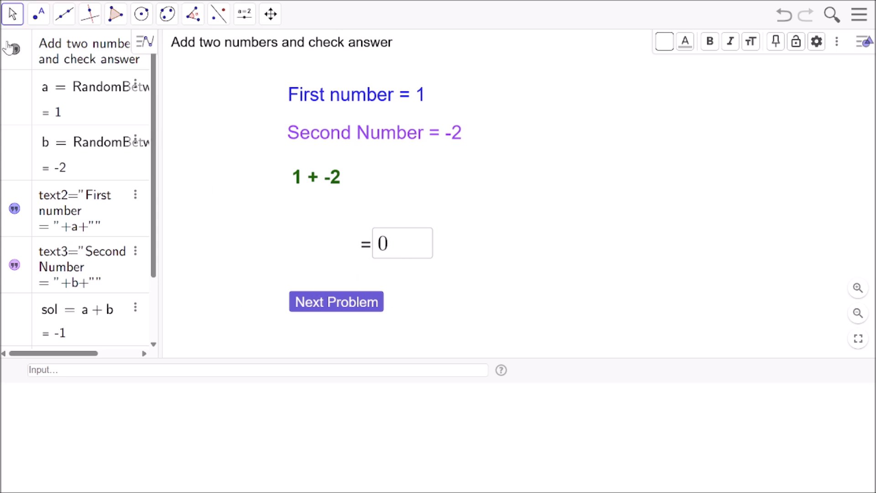
# Move the "=" input box back beside the green sum text and lock it in place.
pyautogui.click(12, 15)
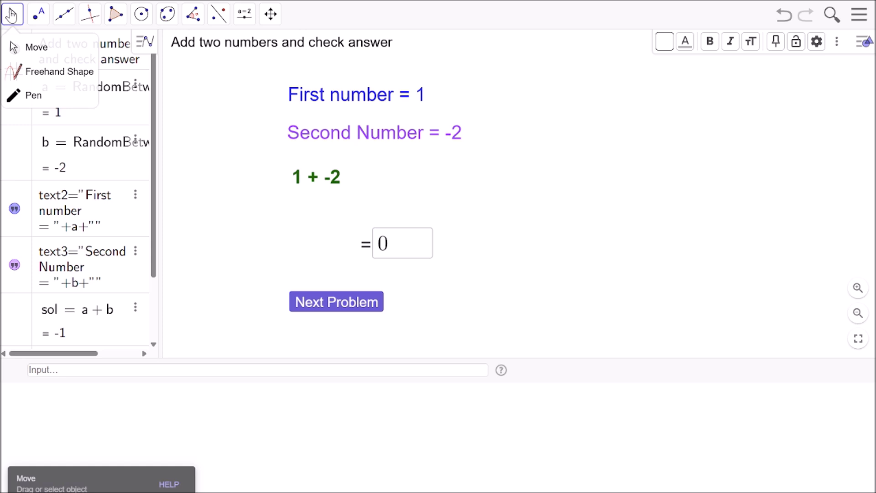
pyautogui.click(39, 45)
pyautogui.moveTo(370, 256); pyautogui.dragTo(369, 193)
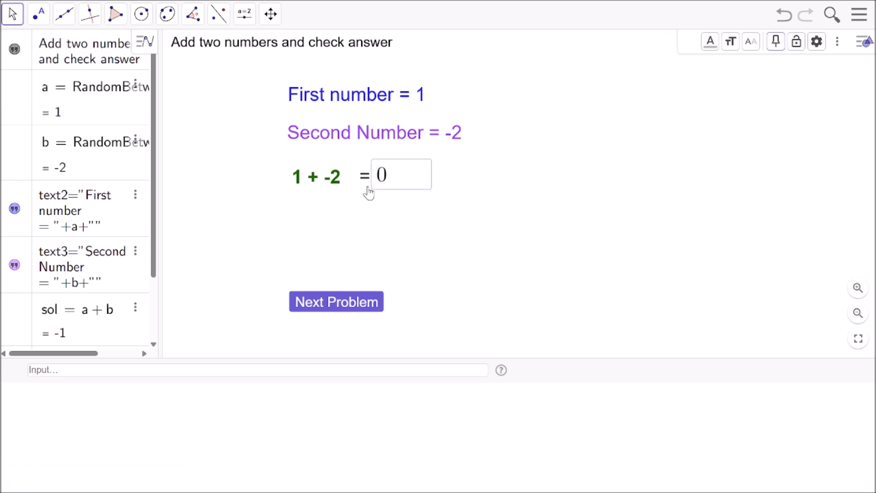
pyautogui.rightClick(364, 181)
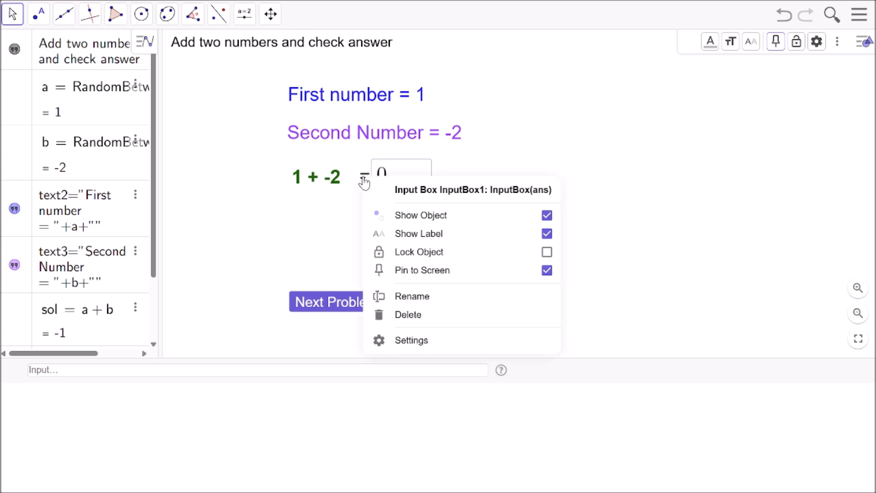
pyautogui.click(547, 253)
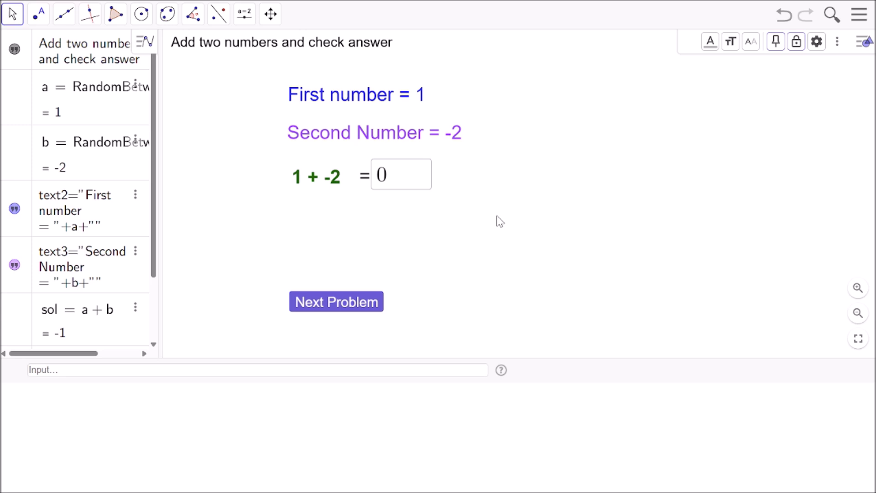
# Enter -1 in the answer input box and move the "Correct" text onto the same row beside it.
pyautogui.click(388, 183)
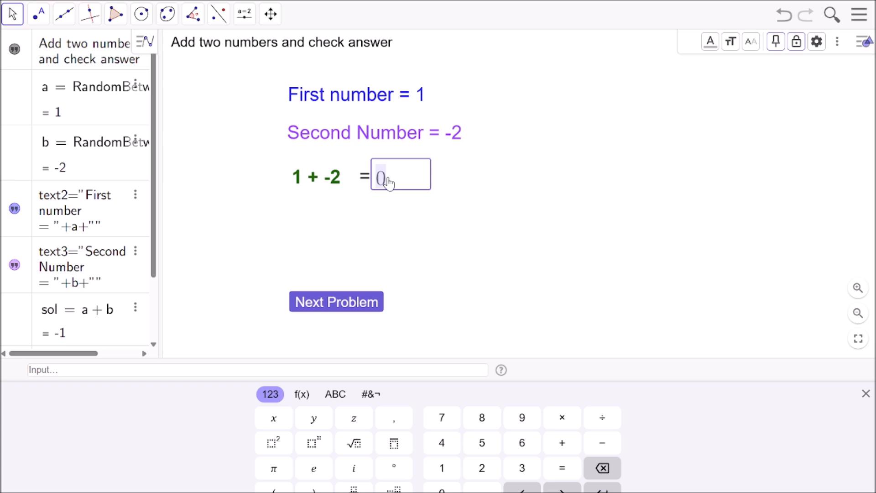
pyautogui.press('BackSpace')
pyautogui.write('-1')
pyautogui.press('Return')
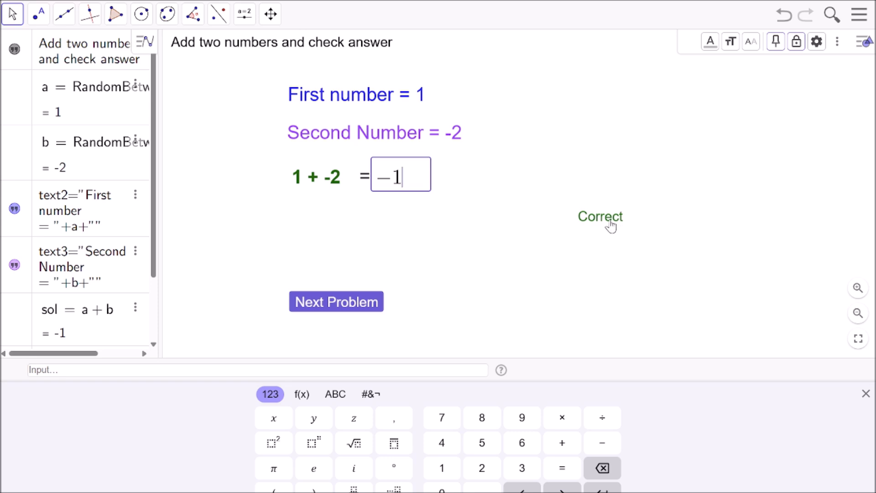
pyautogui.moveTo(609, 225); pyautogui.dragTo(531, 183)
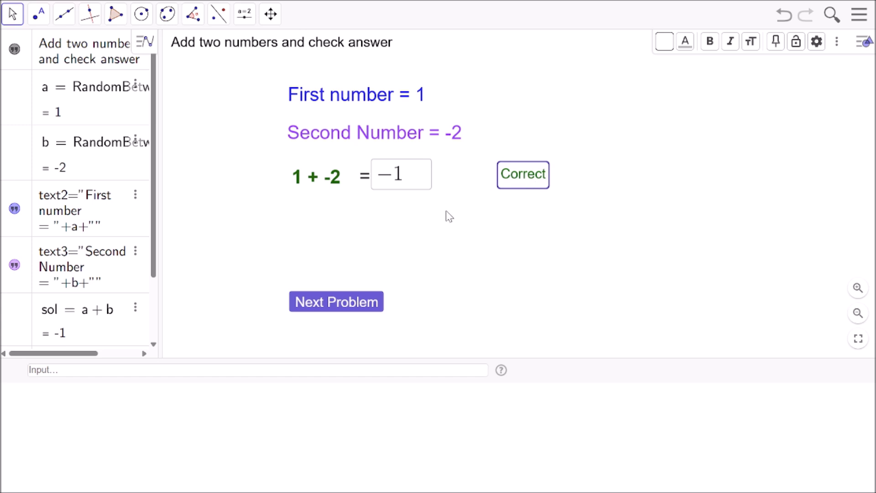
pyautogui.click(577, 285)
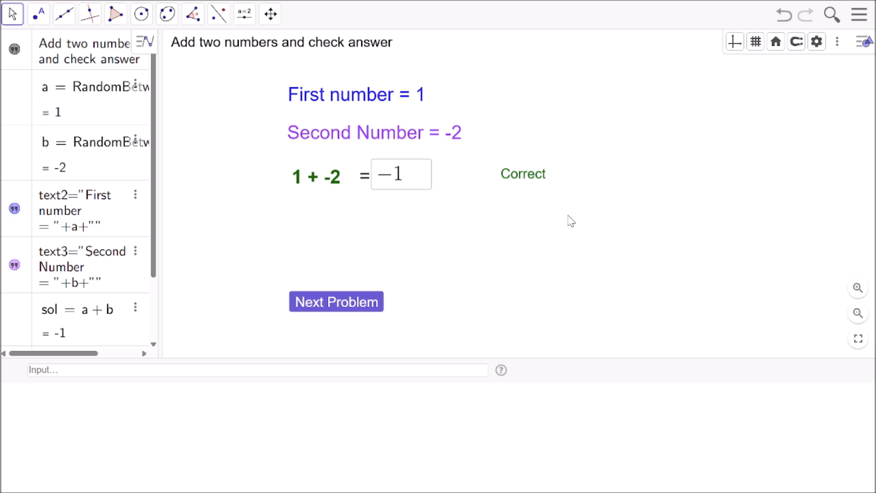
# Add a text object reading "Try again" below the "Correct" text.
pyautogui.click(248, 17)
pyautogui.click(265, 72)
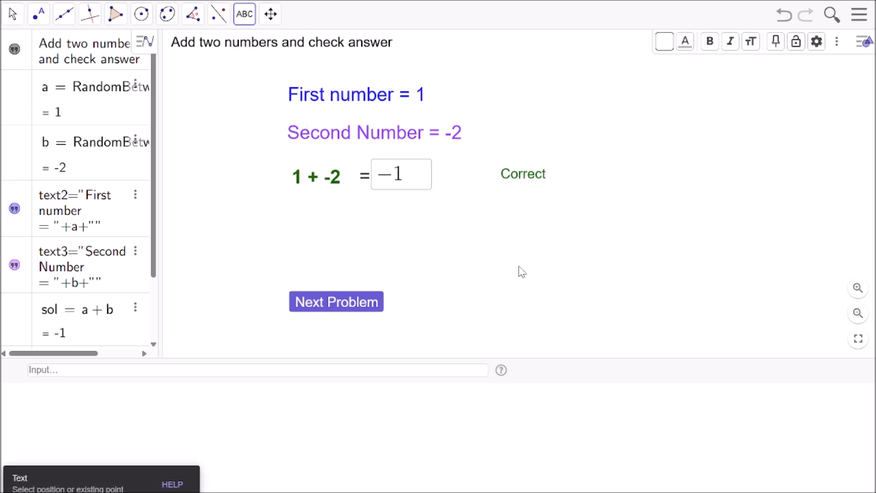
pyautogui.click(502, 237)
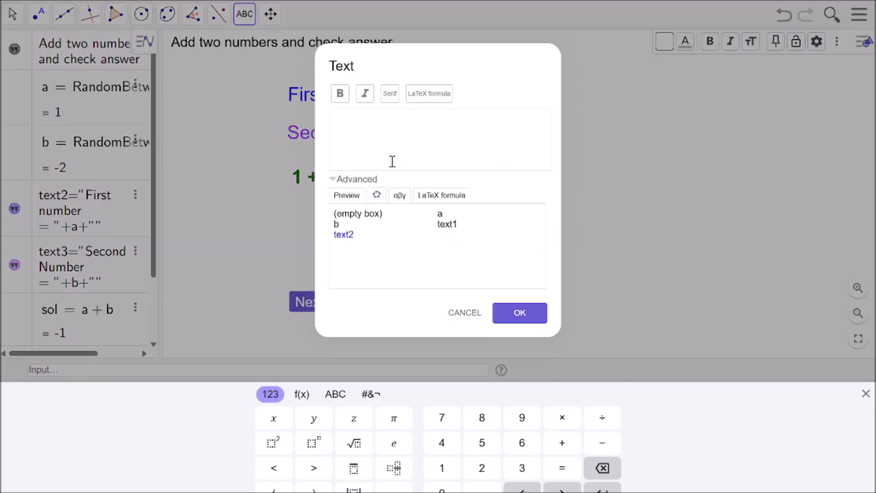
pyautogui.click(391, 134)
pyautogui.write('Try aga')
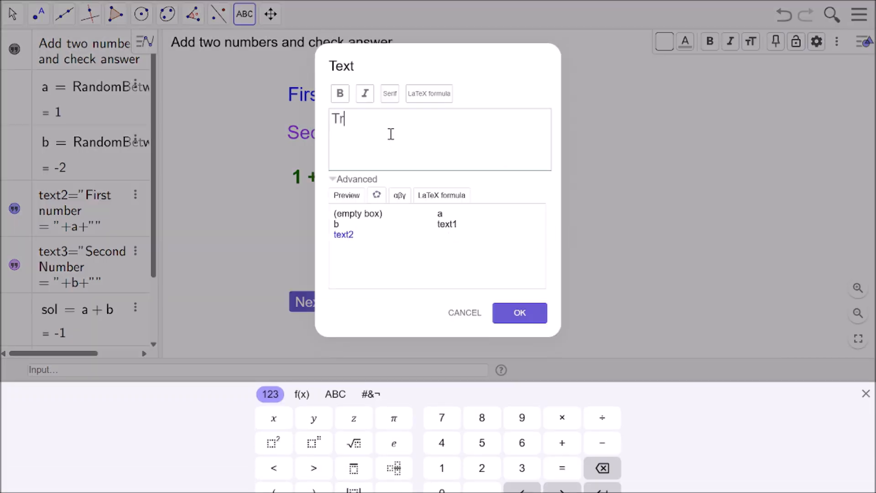
pyautogui.write('in')
pyautogui.click(513, 313)
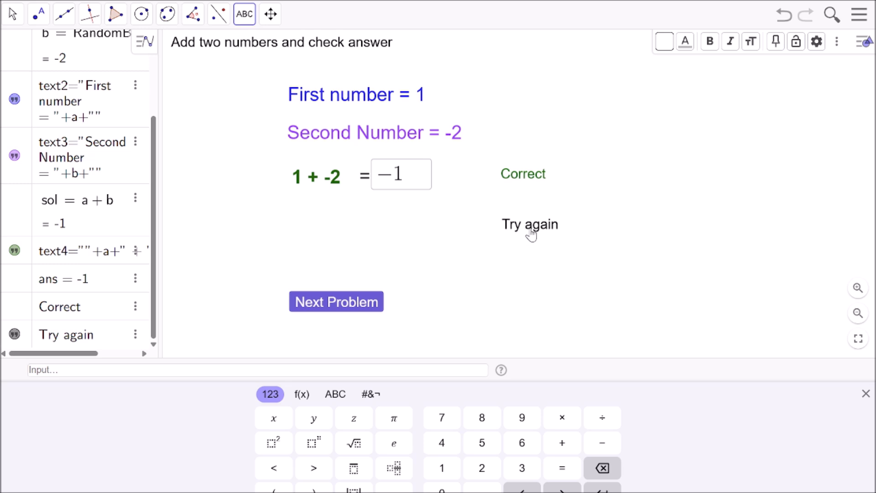
# Change the colour of the "Try again" text to dark red.
pyautogui.click(531, 234)
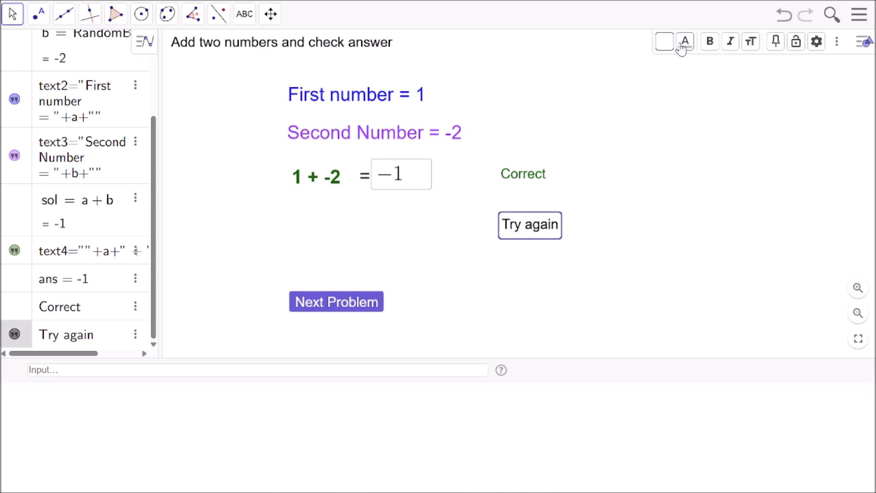
pyautogui.click(683, 45)
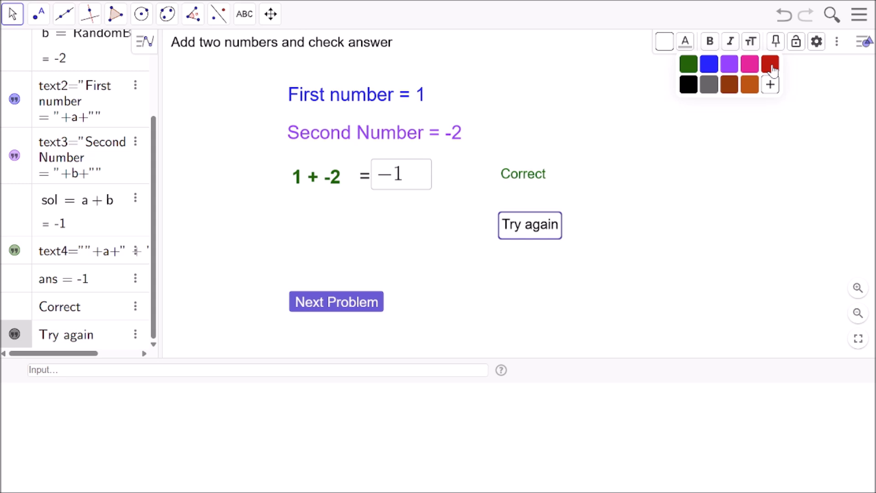
pyautogui.click(772, 64)
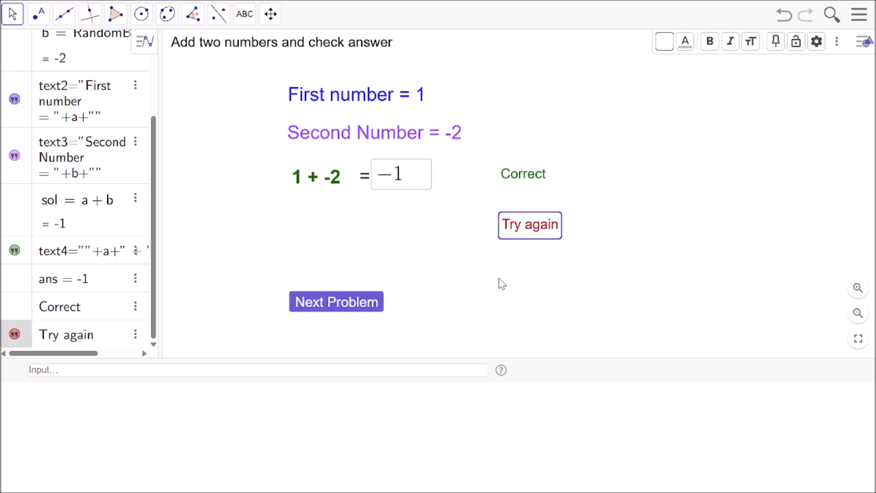
# Set the "Try again" text's condition to show object to sol≠ans and close its settings.
pyautogui.rightClick(537, 233)
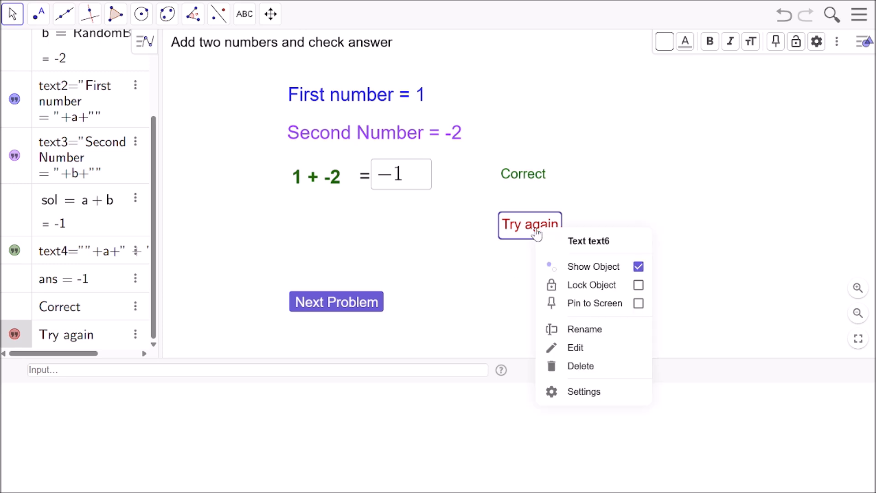
pyautogui.click(585, 398)
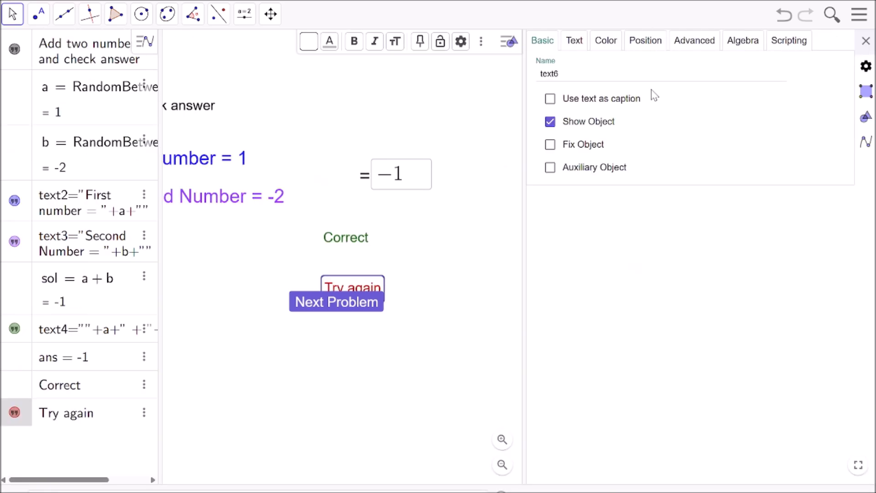
pyautogui.click(702, 42)
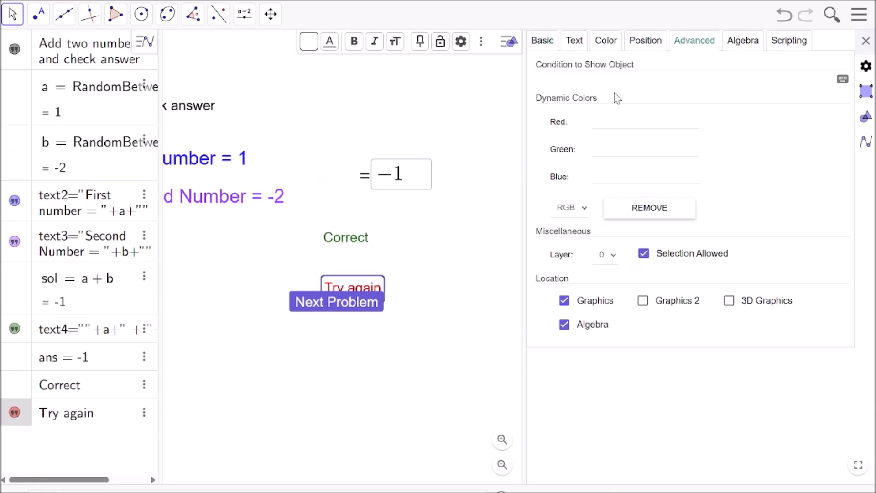
pyautogui.click(548, 86)
pyautogui.write('sol')
pyautogui.click(842, 79)
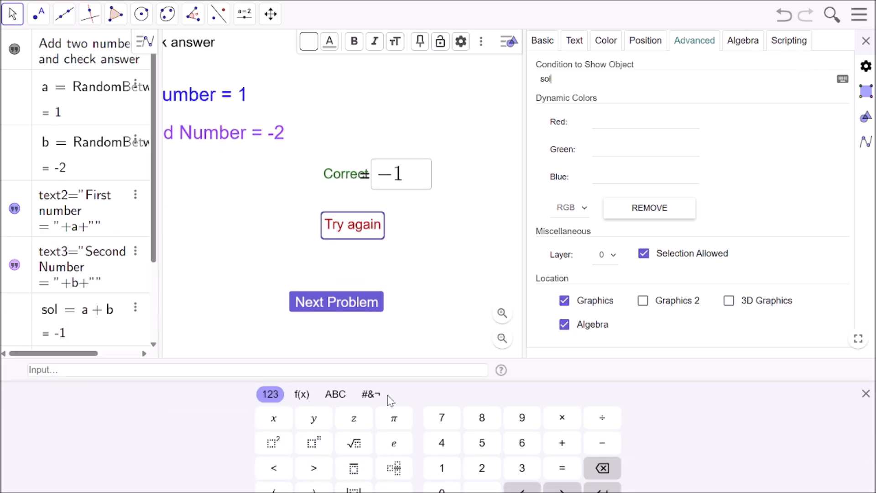
pyautogui.click(368, 396)
pyautogui.click(354, 422)
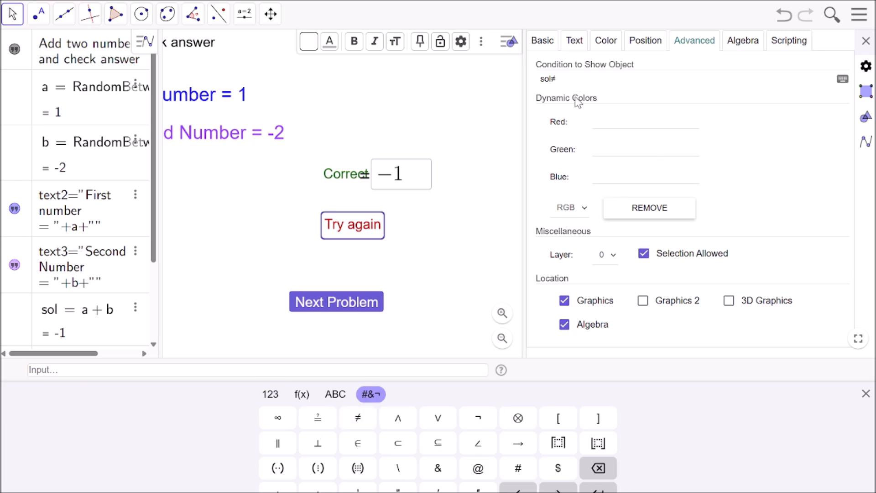
pyautogui.write('ans')
pyautogui.click(866, 41)
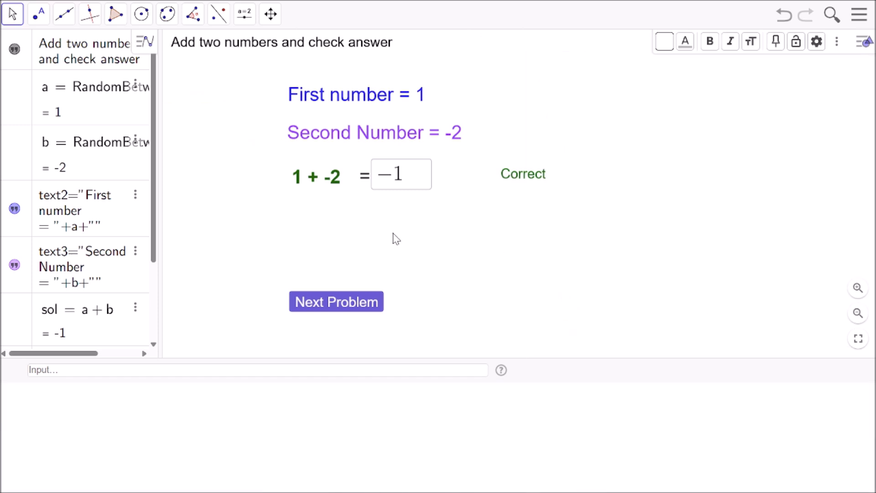
# Test the answer check by replacing the value in the answer input box with the wrong answer 6.
pyautogui.click(409, 183)
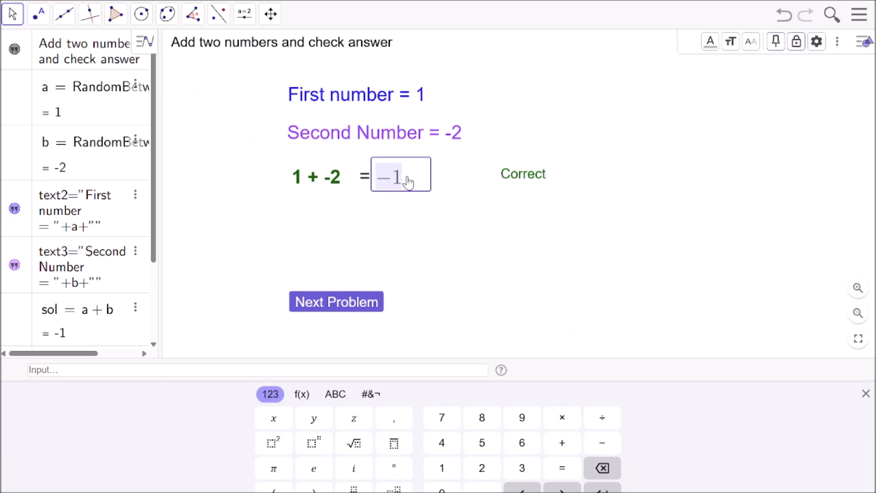
pyautogui.press('BackSpace')
pyautogui.write('6')
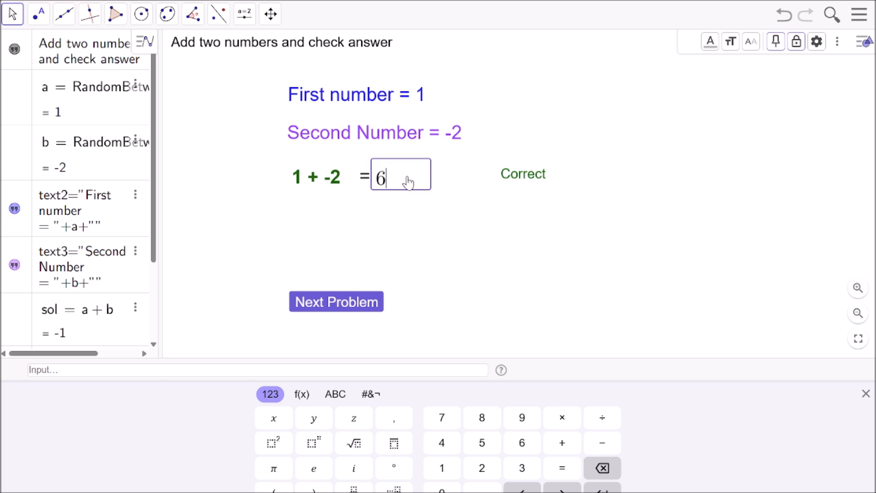
pyautogui.press('Return')
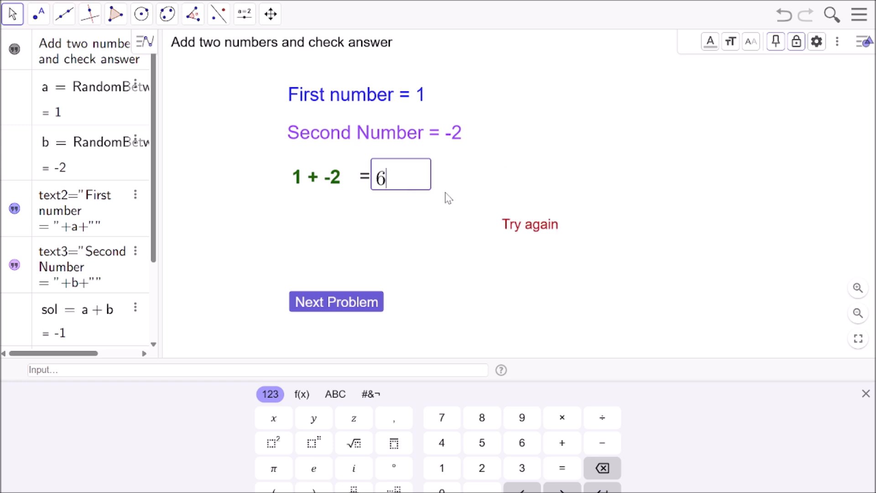
# Generate the next problem and submit -1 as its answer in the input box, then dismiss the on-screen keyboard.
pyautogui.click(341, 306)
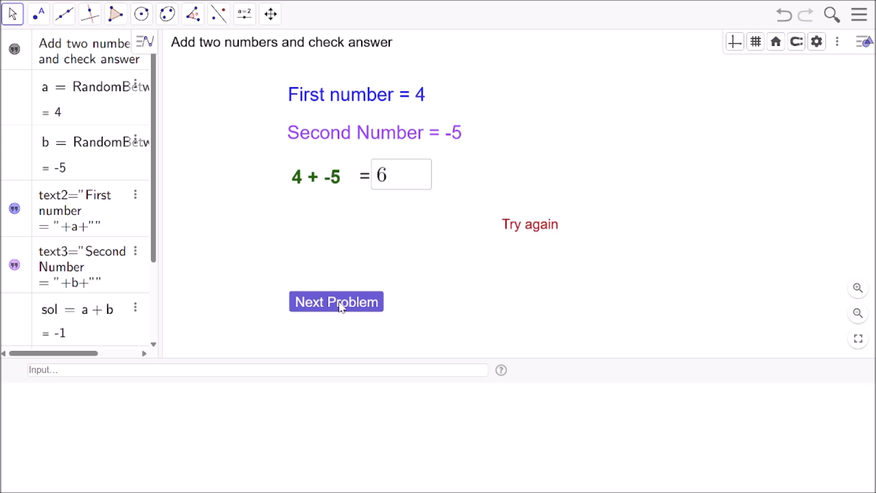
pyautogui.click(387, 184)
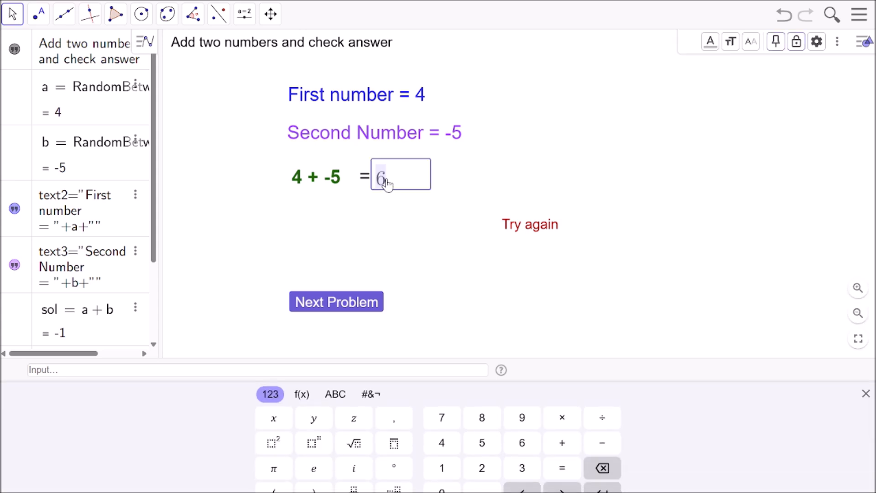
pyautogui.write('-1')
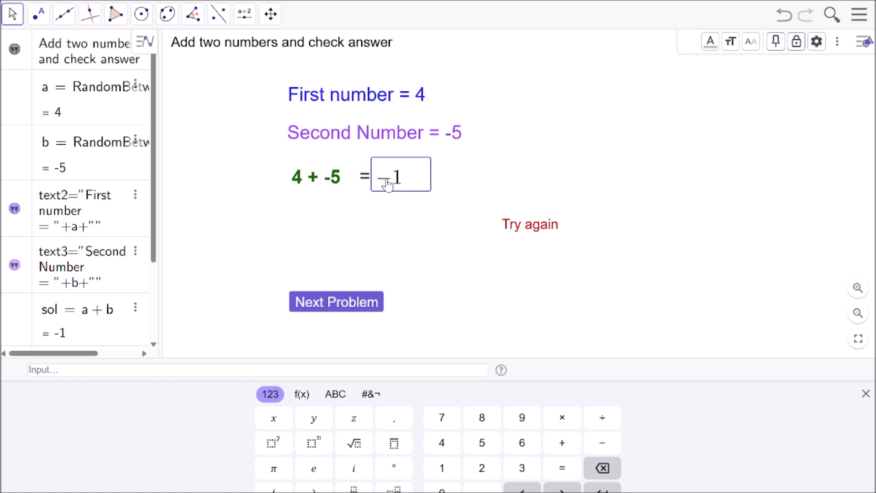
pyautogui.press('Return')
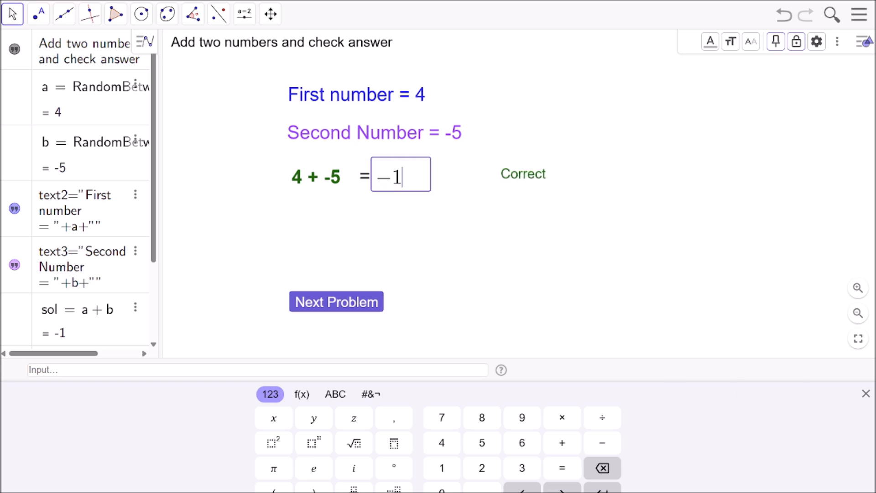
pyautogui.click(866, 394)
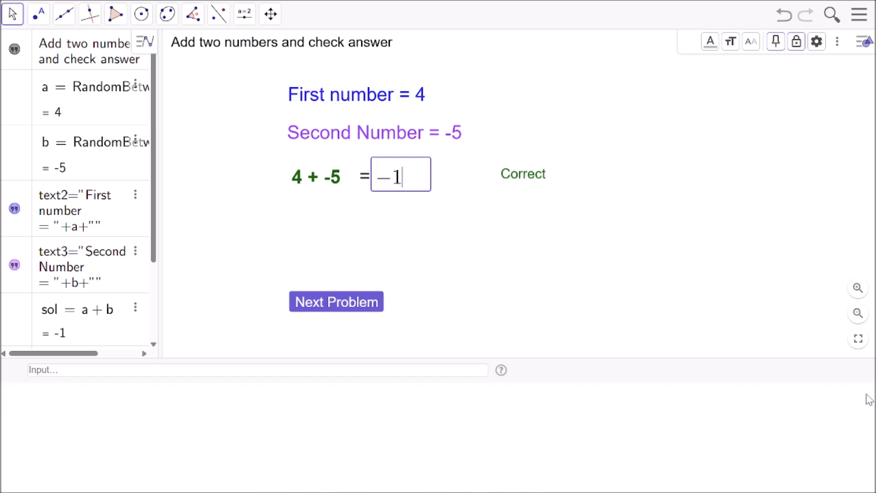